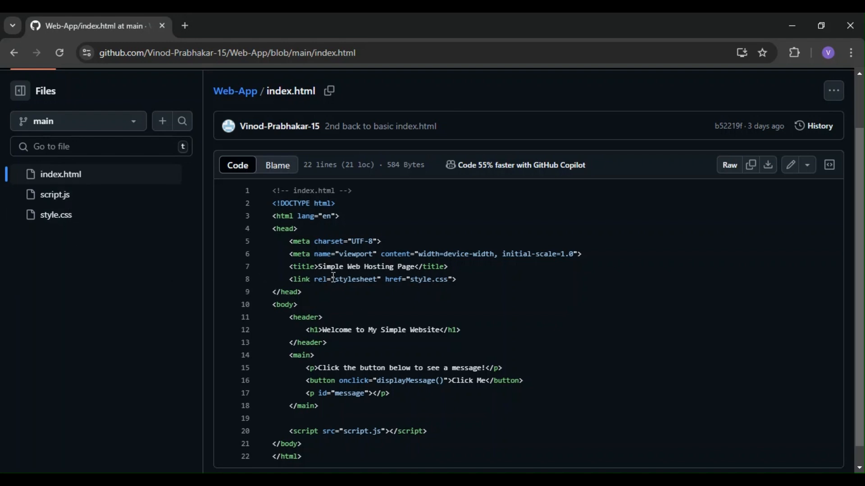
Step: Switch from the GitHub index.html page to the AWS console and open the vin-dem-buc-01 bucket in S3
{"action": "scroll", "coordinate": [460, 349], "scroll_direction": "down", "scroll_amount": 1}
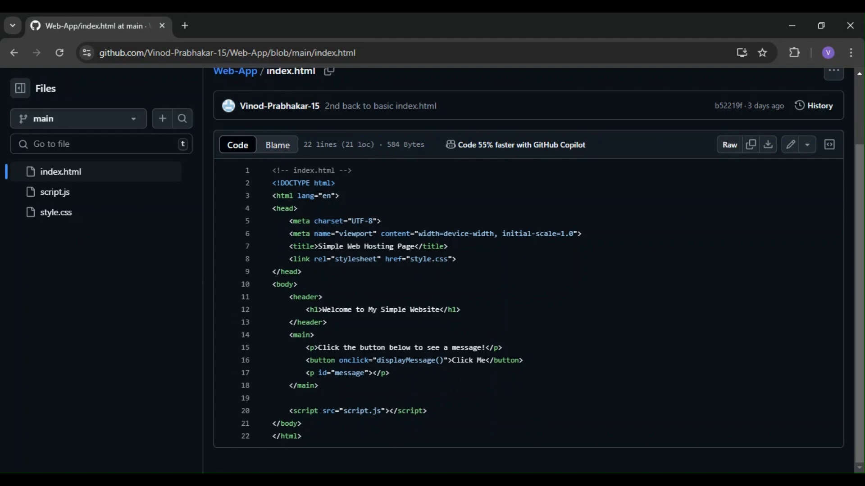
{"action": "key", "text": "alt+Tab"}
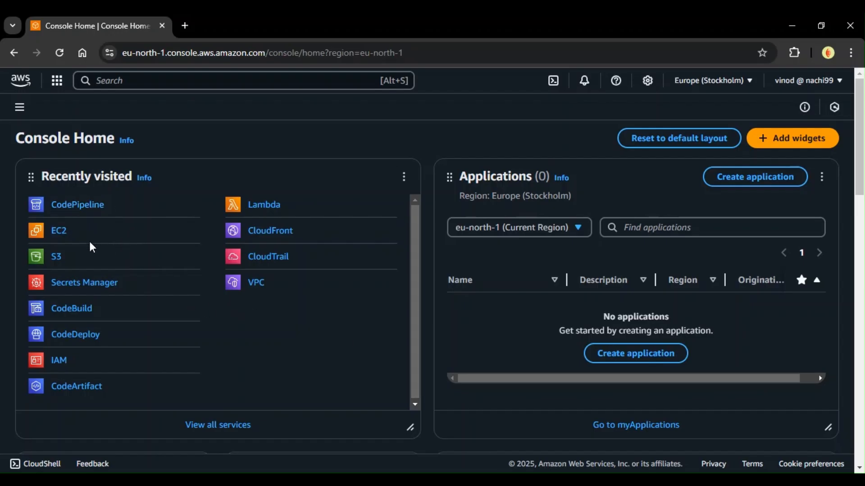
{"action": "left_click", "coordinate": [56, 256]}
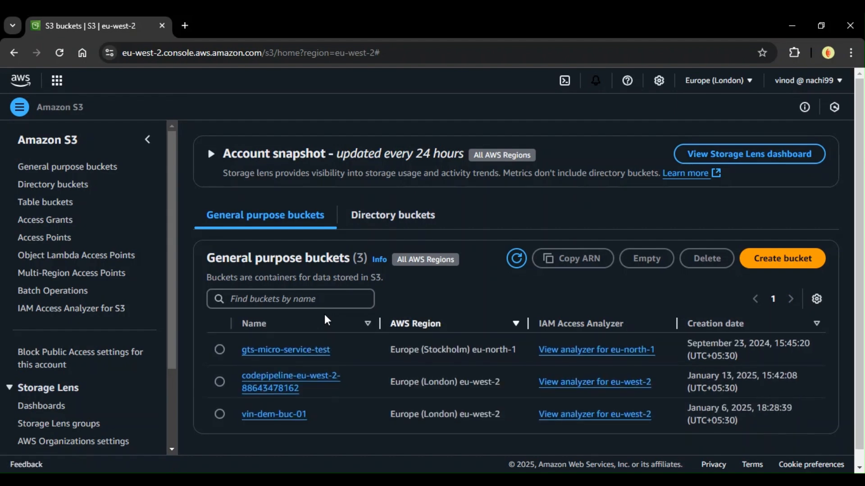
{"action": "left_click", "coordinate": [271, 420]}
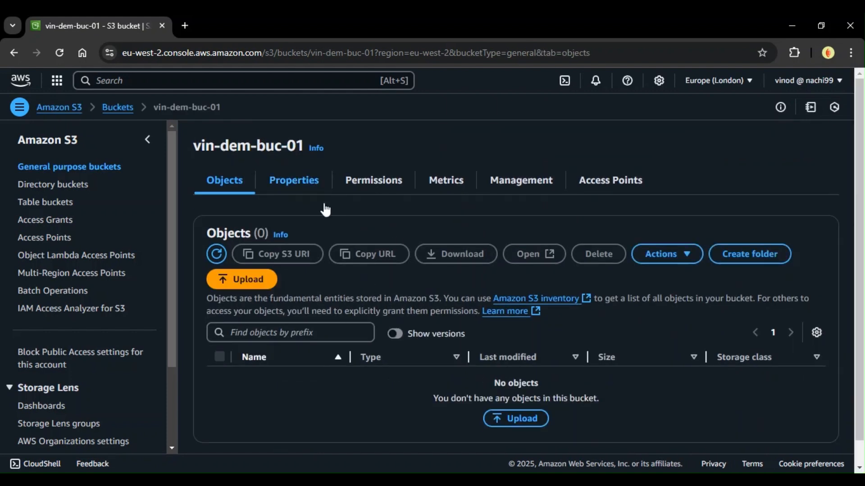
Step: Search the AWS services for codepipeline and open CodePipeline in a separate browser tab
{"action": "left_click", "coordinate": [154, 81]}
{"action": "type", "text": "c"}
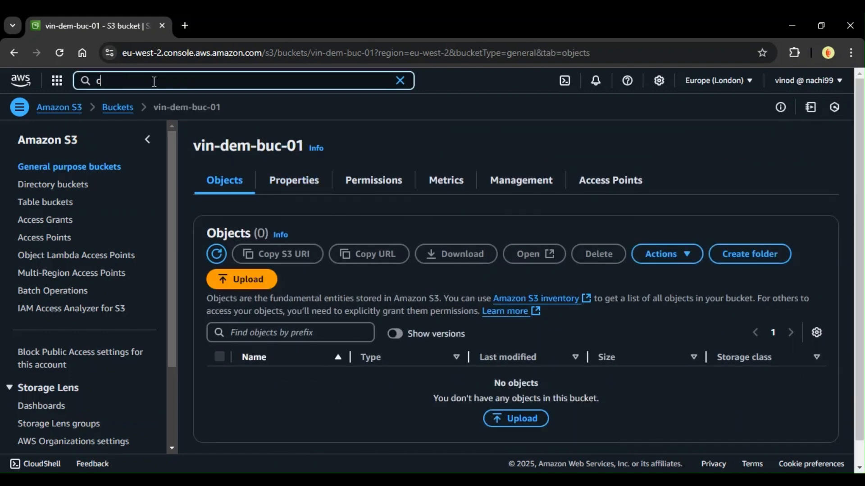
{"action": "type", "text": "odepipeline"}
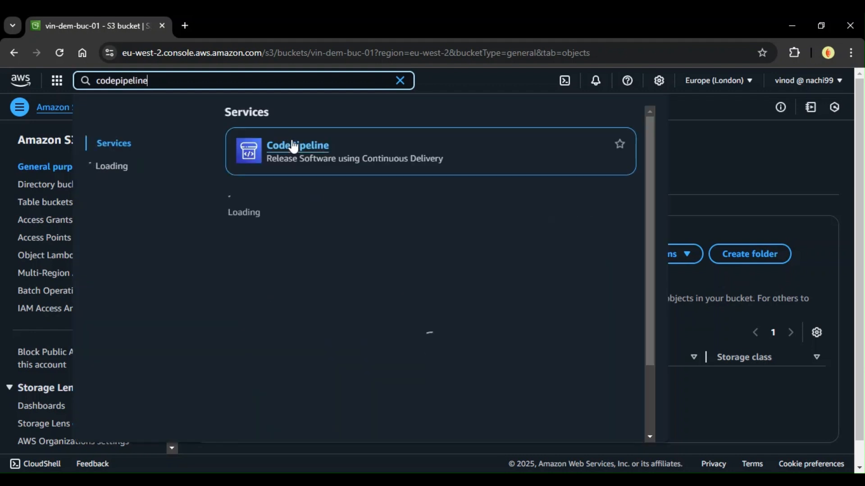
{"action": "left_click", "coordinate": [336, 160], "text": "ctrl"}
{"action": "left_click", "coordinate": [239, 18]}
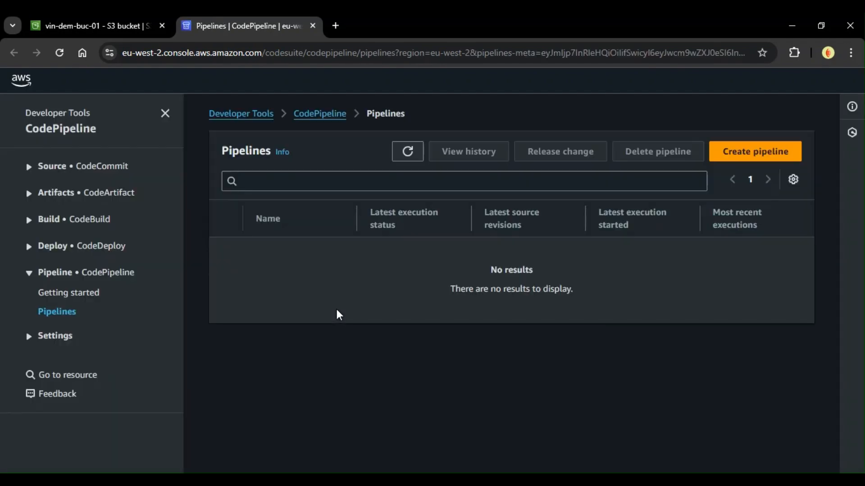
Step: Start creating a pipeline with the Build custom pipeline option and proceed to the pipeline settings
{"action": "left_click", "coordinate": [773, 148]}
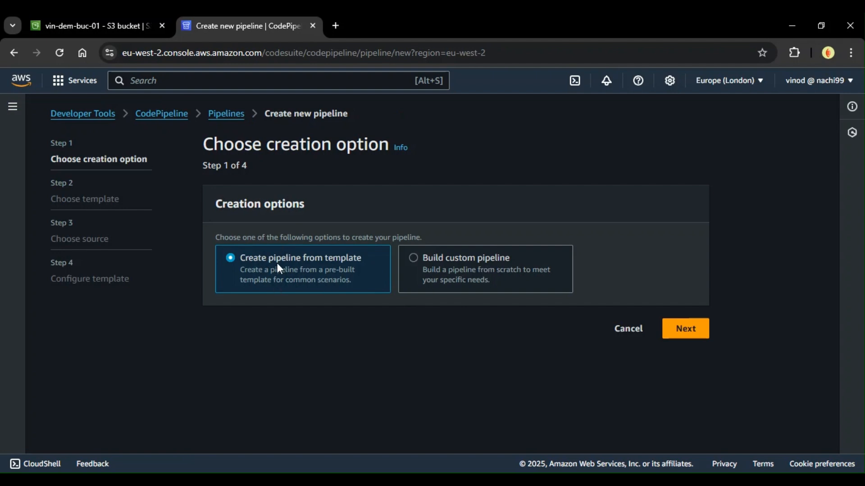
{"action": "left_click", "coordinate": [439, 268]}
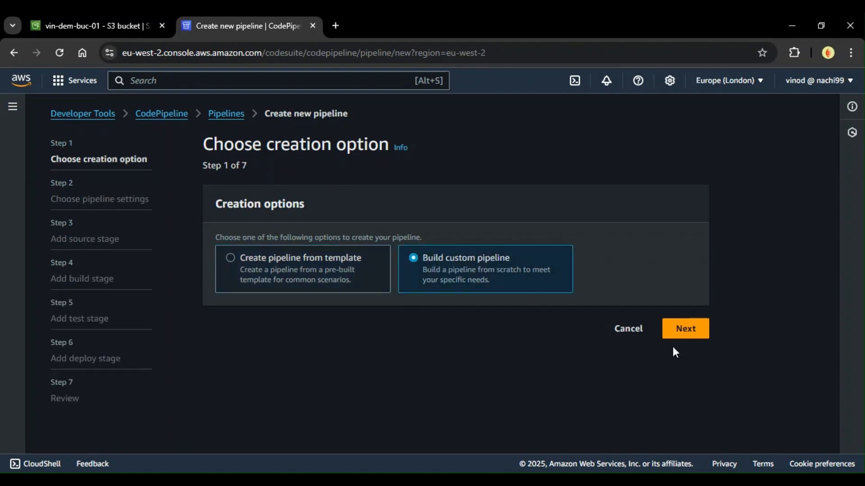
{"action": "left_click", "coordinate": [690, 339]}
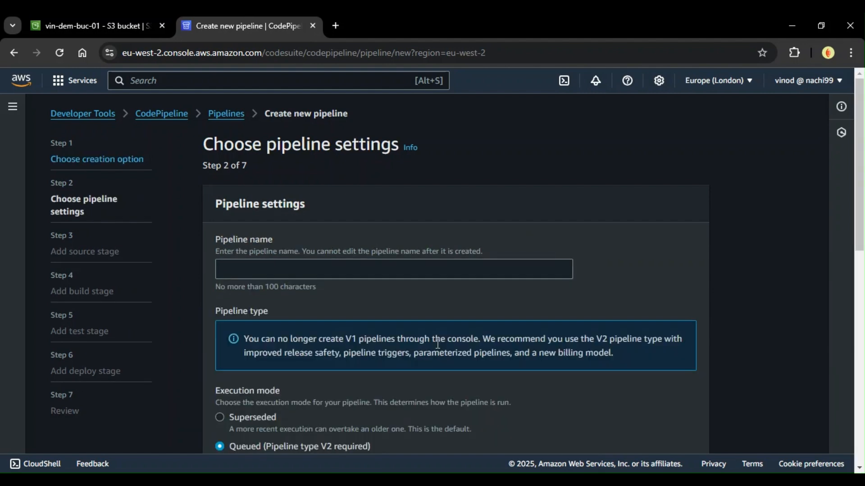
Step: Name the pipeline GTS-pipeline-01
{"action": "left_click", "coordinate": [285, 265]}
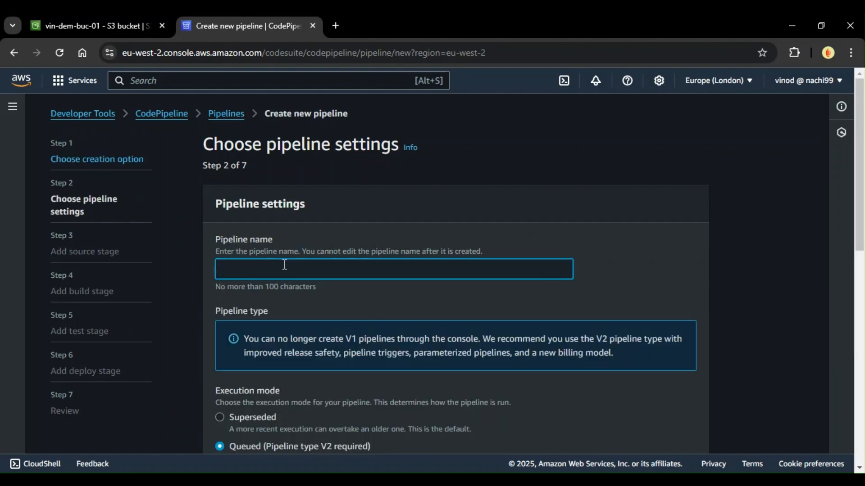
{"action": "type", "text": "GTS-"}
{"action": "type", "text": "pipe"}
{"action": "key", "text": "BackSpace"}
{"action": "type", "text": "peline-01"}
Step: Assign the existing service role AWSCodePipelineServiceRole-eu-west-2-vin-web-app-1 and proceed to the source stage
{"action": "scroll", "coordinate": [284, 266], "scroll_direction": "down", "scroll_amount": 4}
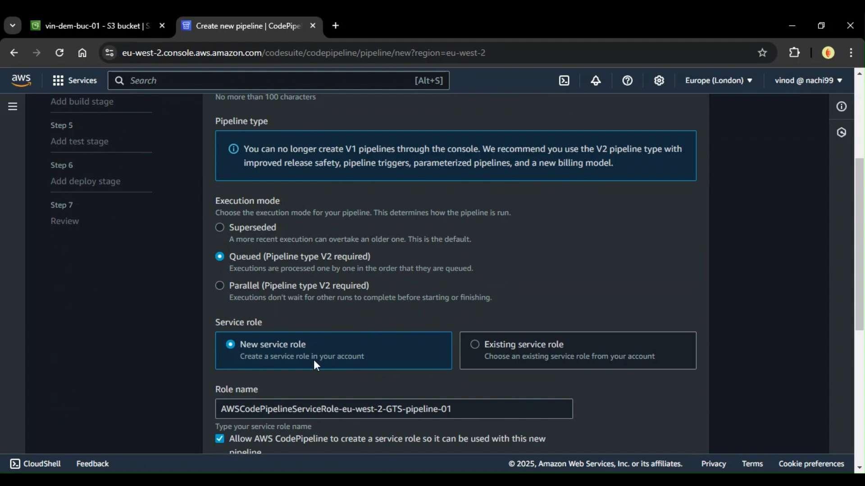
{"action": "scroll", "coordinate": [301, 343], "scroll_direction": "down", "scroll_amount": 2}
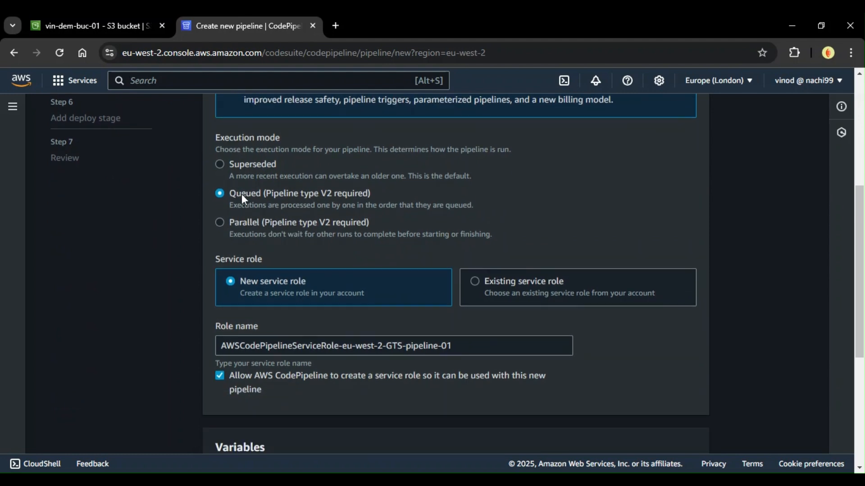
{"action": "scroll", "coordinate": [310, 304], "scroll_direction": "down", "scroll_amount": 2}
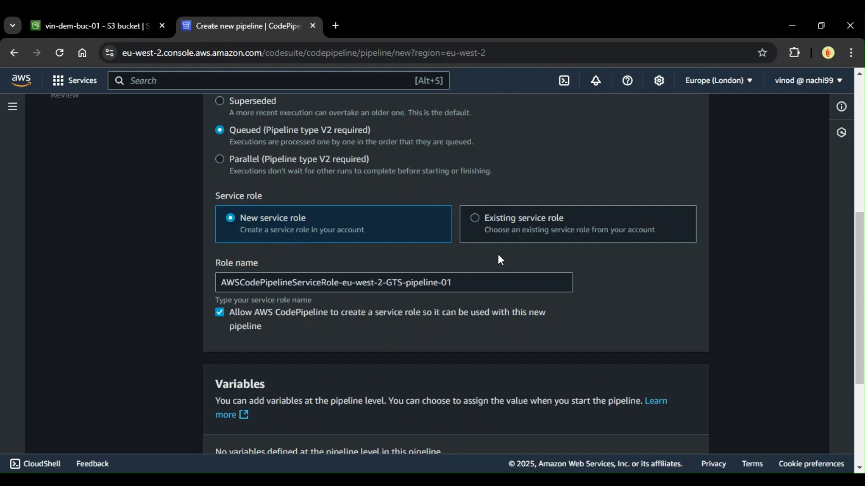
{"action": "left_click", "coordinate": [502, 225]}
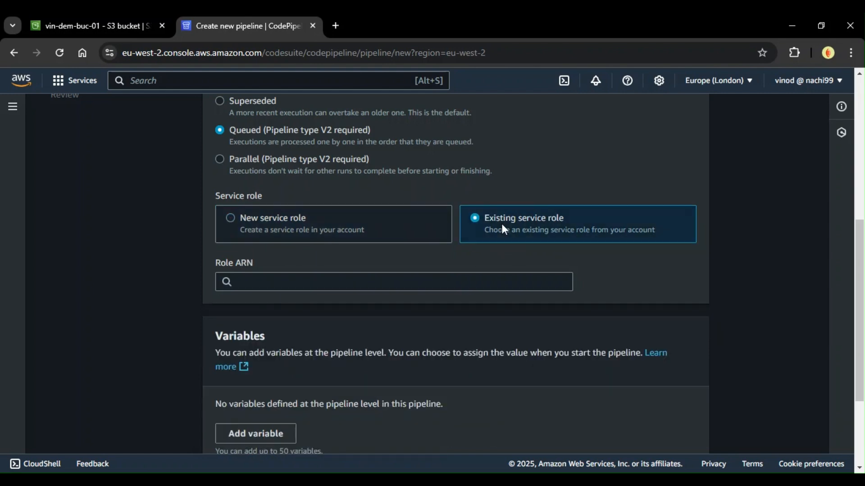
{"action": "left_click", "coordinate": [421, 283]}
{"action": "type", "text": "vin"}
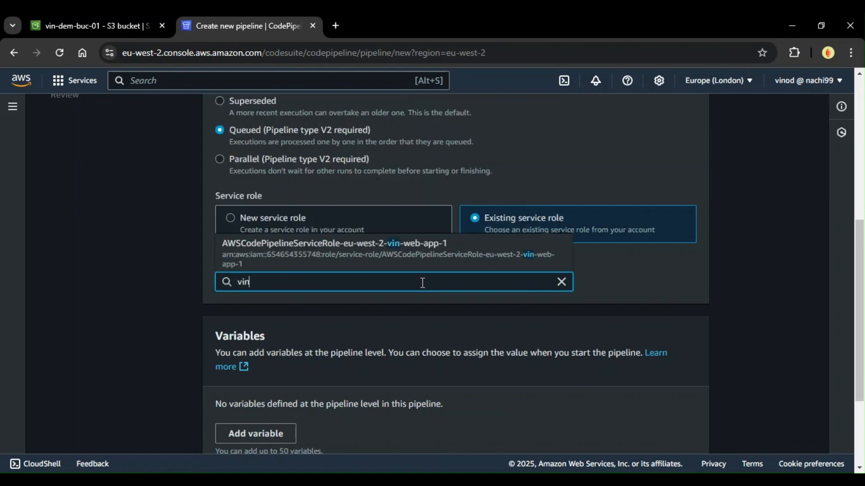
{"action": "left_click", "coordinate": [399, 263]}
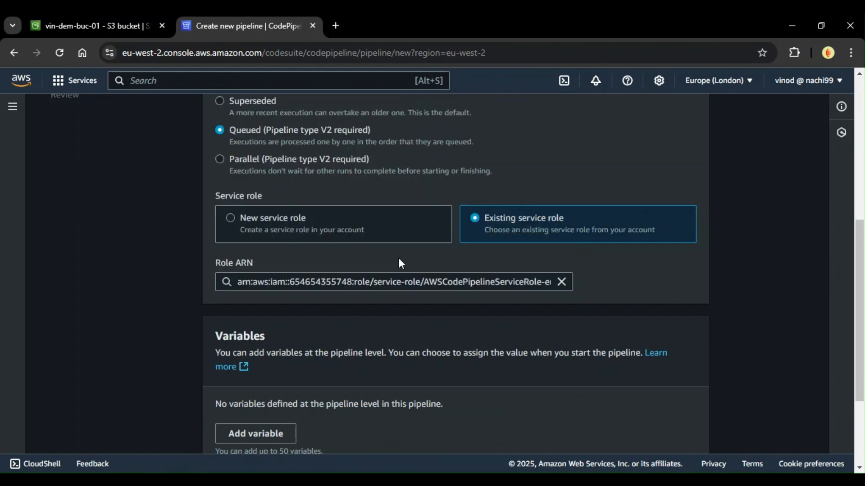
{"action": "scroll", "coordinate": [392, 314], "scroll_direction": "down", "scroll_amount": 3}
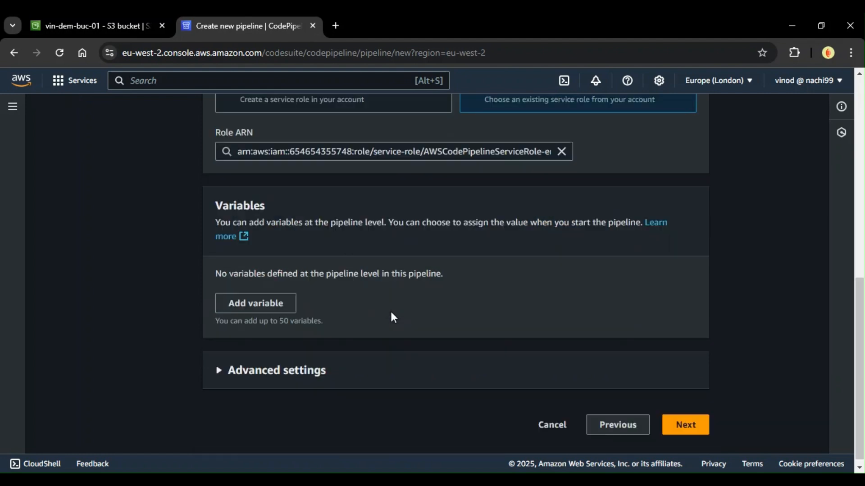
{"action": "left_click", "coordinate": [683, 418]}
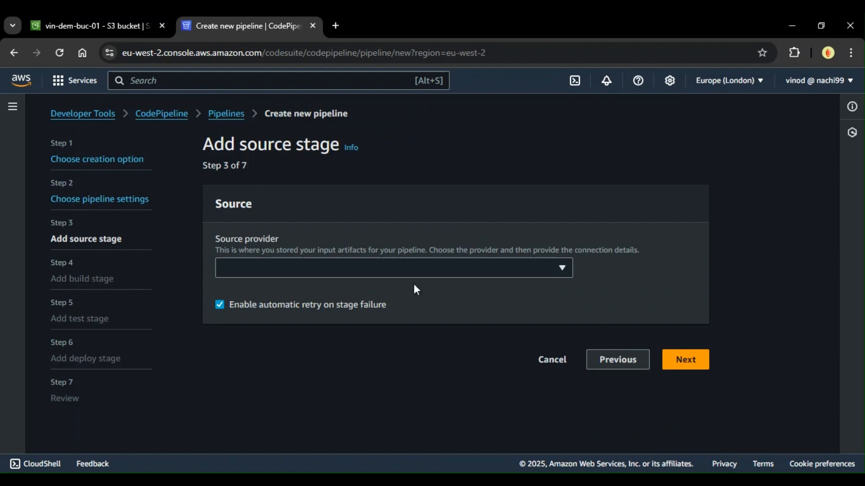
Step: Set the source provider to GitHub (via GitHub App) and choose the existing vin-web-app-1 connection
{"action": "left_click", "coordinate": [396, 271]}
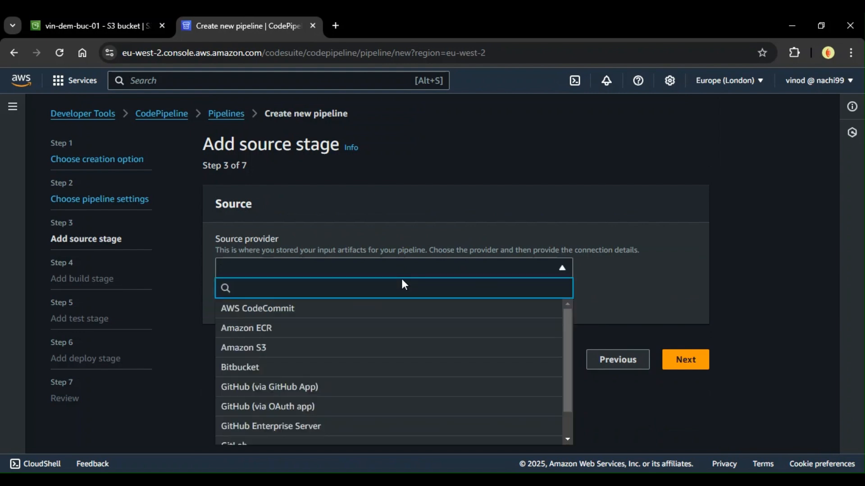
{"action": "left_click", "coordinate": [362, 390]}
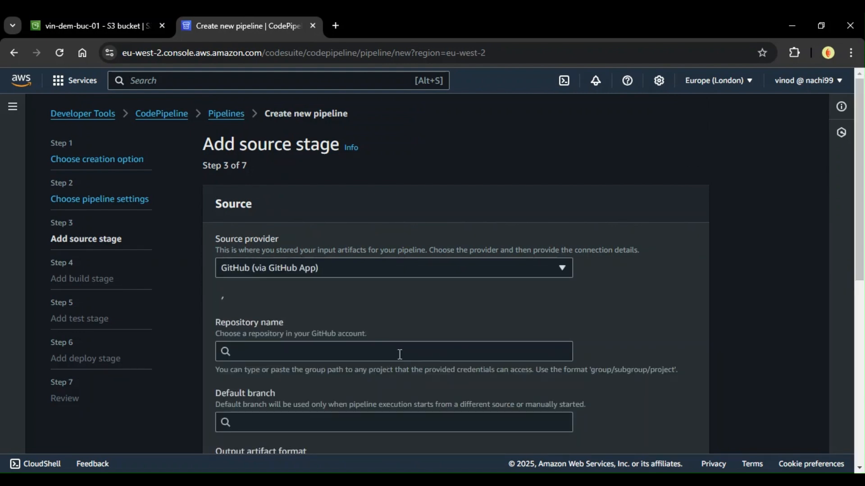
{"action": "scroll", "coordinate": [401, 361], "scroll_direction": "down", "scroll_amount": 2}
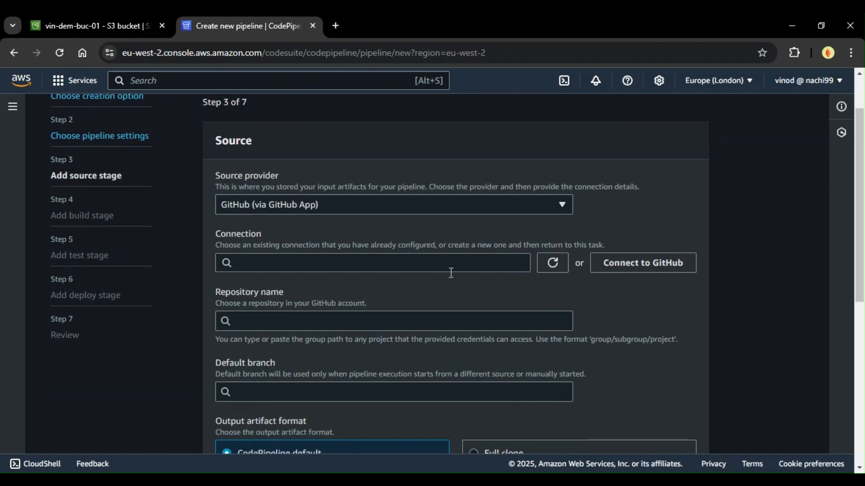
{"action": "left_click", "coordinate": [315, 265]}
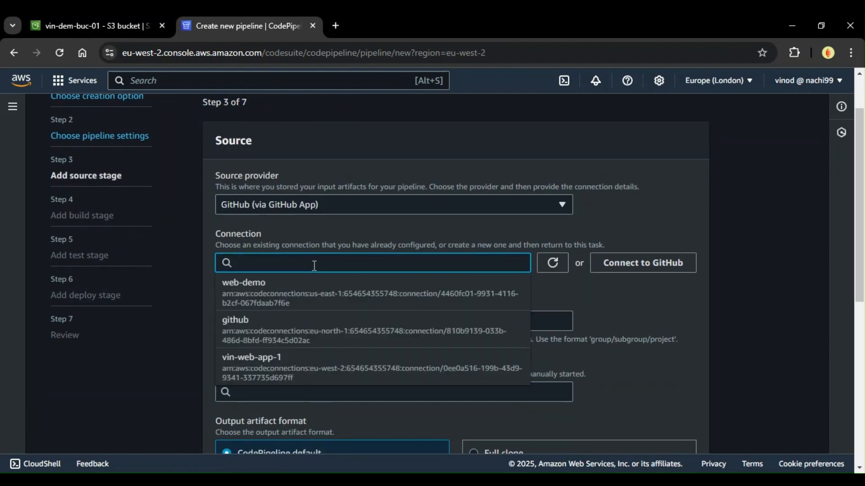
{"action": "left_click", "coordinate": [322, 373]}
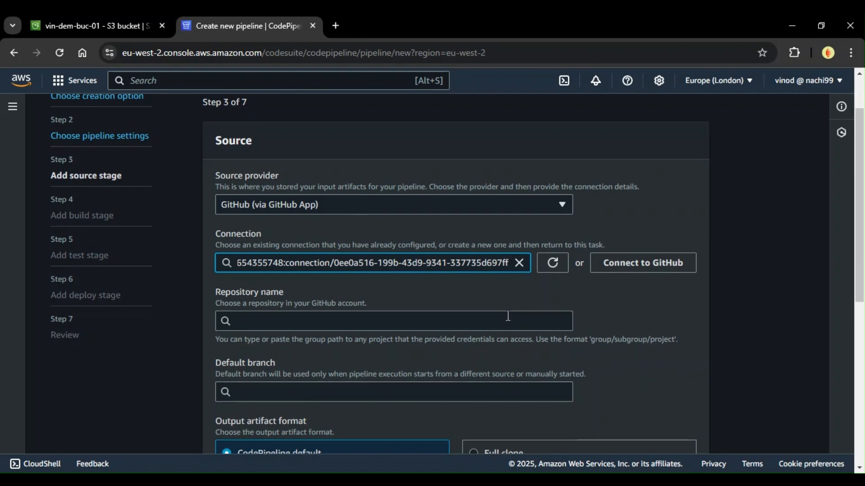
{"action": "left_click", "coordinate": [635, 265]}
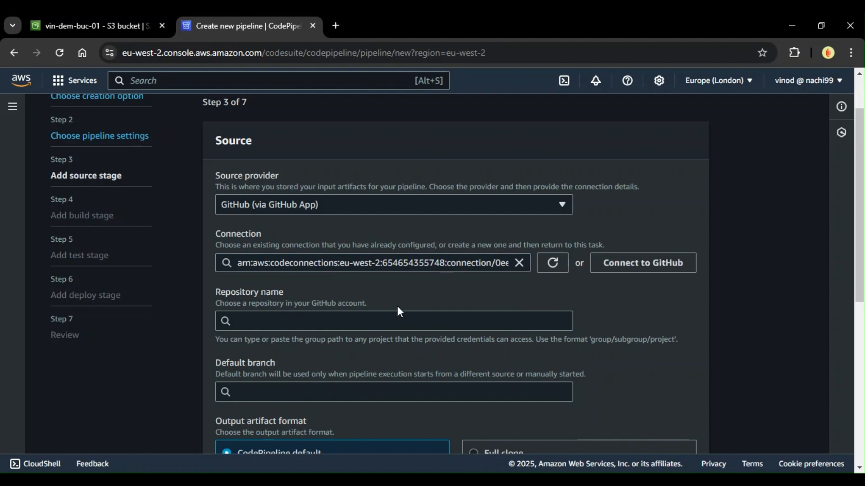
Step: Choose the Web-App repository with main as the default branch and proceed to the build stage
{"action": "scroll", "coordinate": [302, 206], "scroll_direction": "down", "scroll_amount": 3}
{"action": "left_click", "coordinate": [302, 198]}
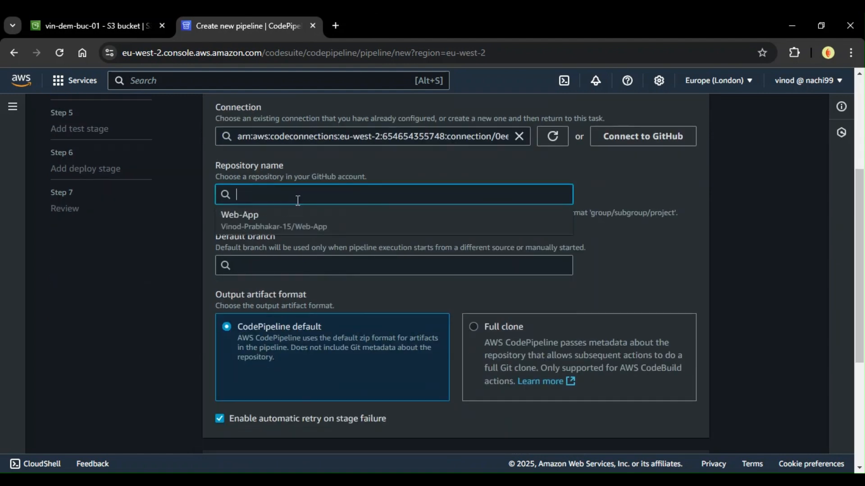
{"action": "left_click", "coordinate": [302, 227]}
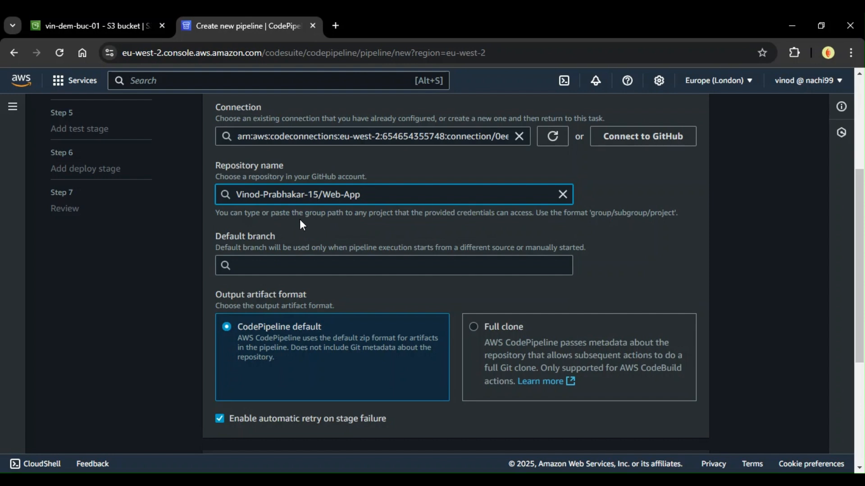
{"action": "left_click", "coordinate": [290, 266]}
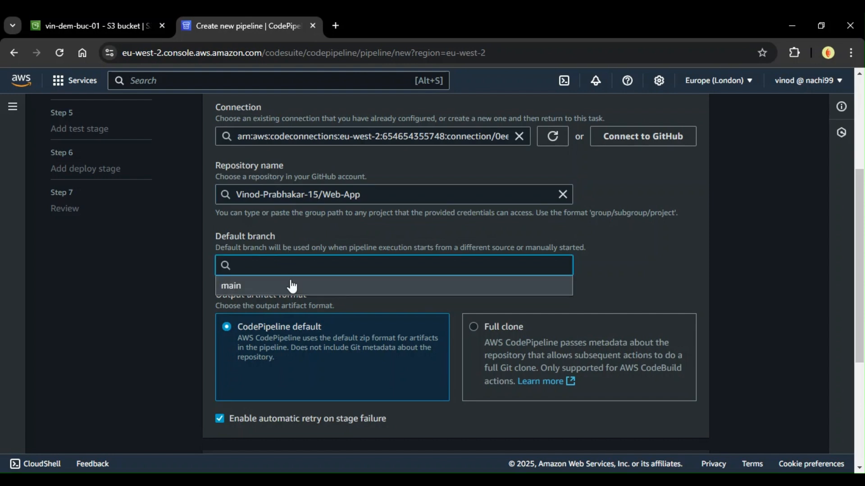
{"action": "left_click", "coordinate": [292, 286]}
{"action": "scroll", "coordinate": [324, 268], "scroll_direction": "down", "scroll_amount": 5}
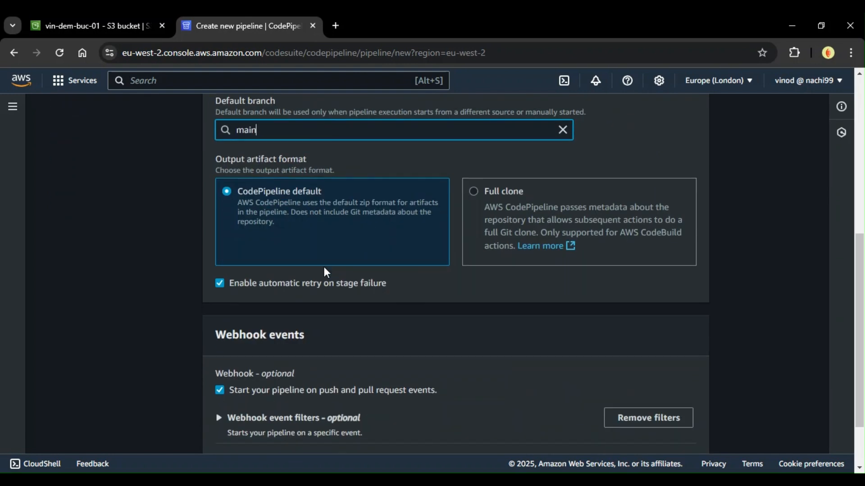
{"action": "scroll", "coordinate": [293, 152], "scroll_direction": "up", "scroll_amount": 2}
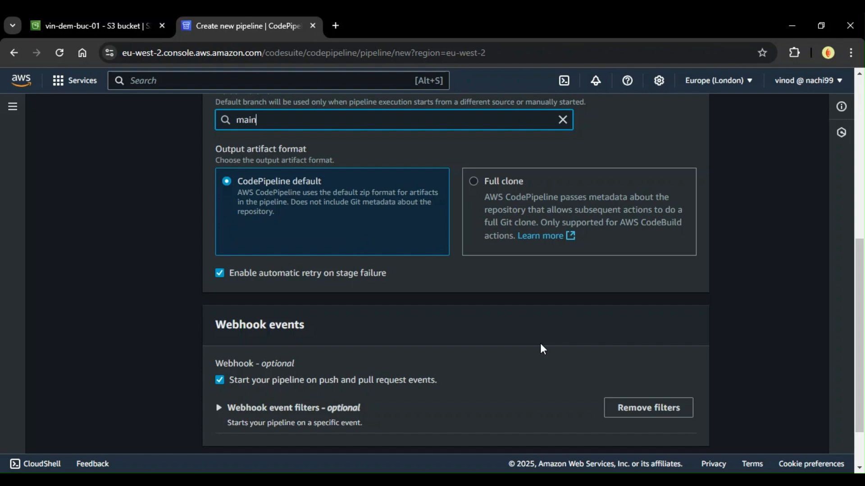
{"action": "scroll", "coordinate": [325, 286], "scroll_direction": "down", "scroll_amount": 2}
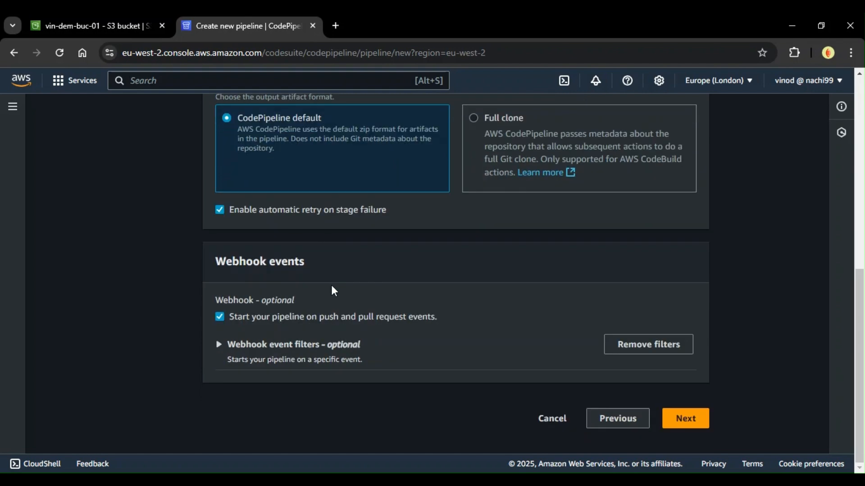
{"action": "left_click", "coordinate": [681, 429]}
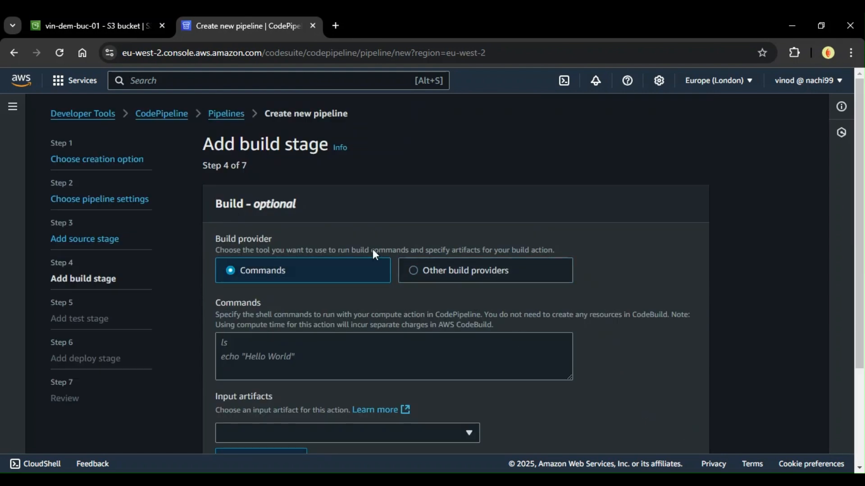
Step: Skip the optional build stage of the pipeline
{"action": "scroll", "coordinate": [325, 292], "scroll_direction": "down", "scroll_amount": 3}
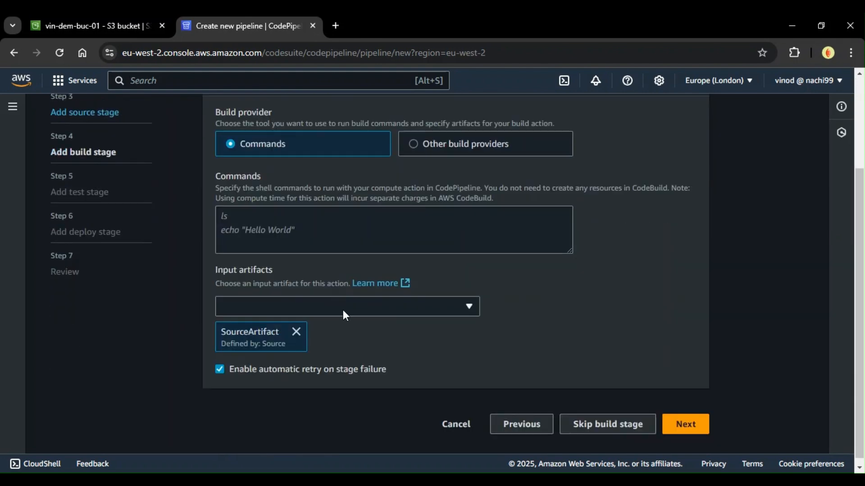
{"action": "scroll", "coordinate": [345, 315], "scroll_direction": "up", "scroll_amount": 2}
{"action": "scroll", "coordinate": [234, 151], "scroll_direction": "up", "scroll_amount": 2}
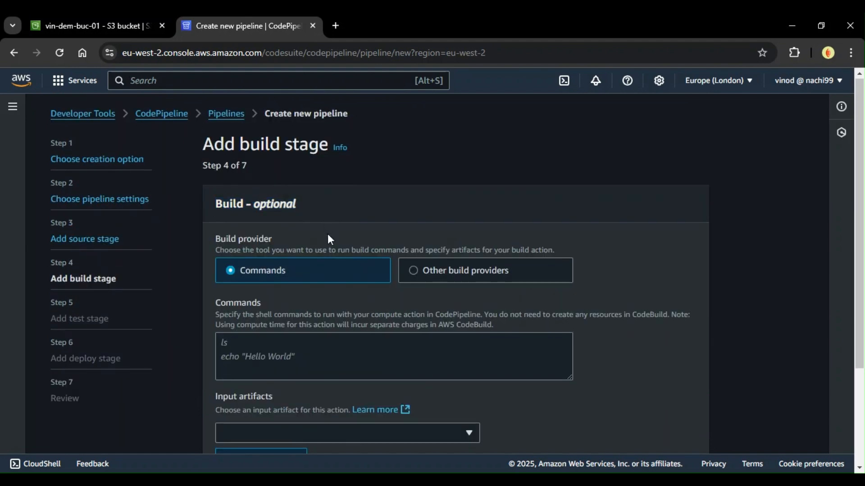
{"action": "scroll", "coordinate": [453, 305], "scroll_direction": "down", "scroll_amount": 3}
{"action": "left_click", "coordinate": [596, 423]}
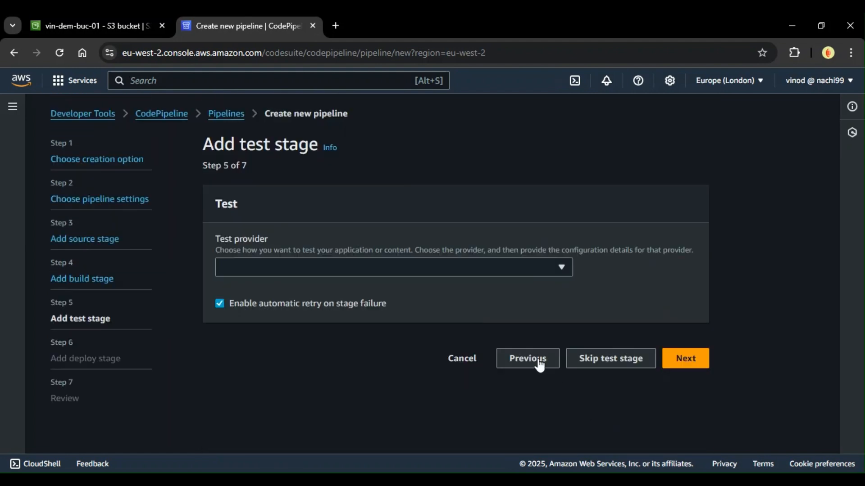
Step: Skip the optional test stage and choose Amazon S3 as the deploy provider
{"action": "left_click", "coordinate": [610, 360]}
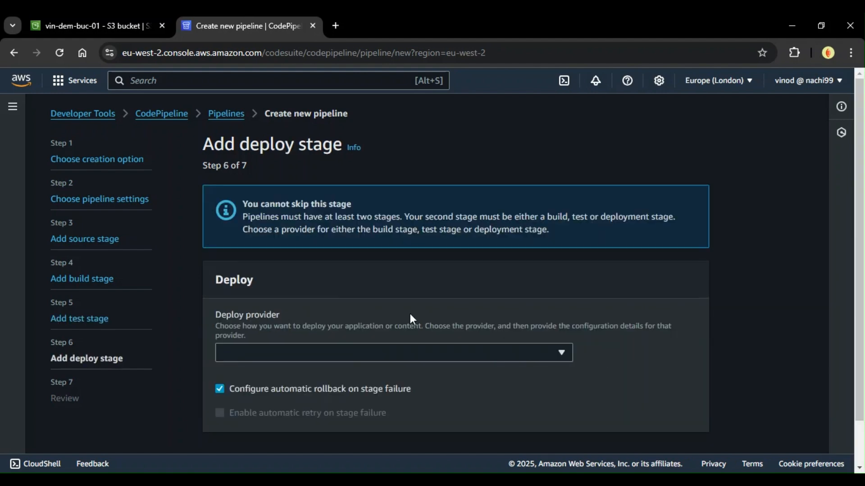
{"action": "scroll", "coordinate": [411, 318], "scroll_direction": "down", "scroll_amount": 1}
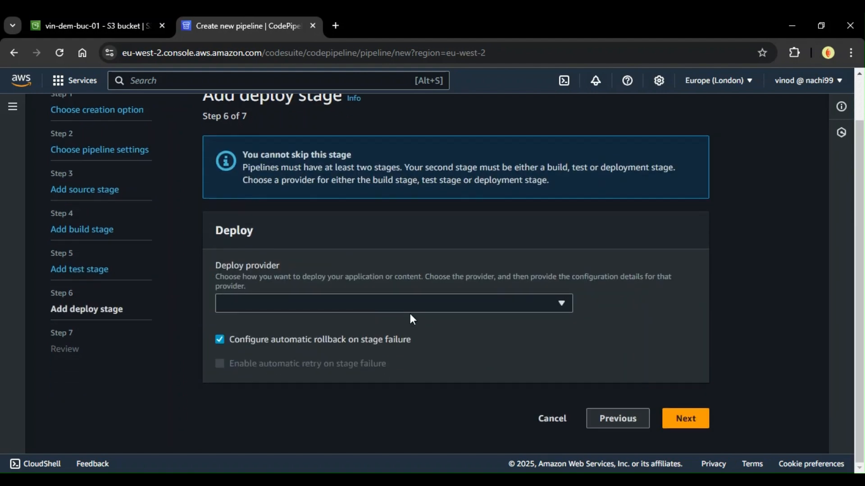
{"action": "left_click", "coordinate": [292, 302]}
{"action": "scroll", "coordinate": [322, 219], "scroll_direction": "down", "scroll_amount": 1}
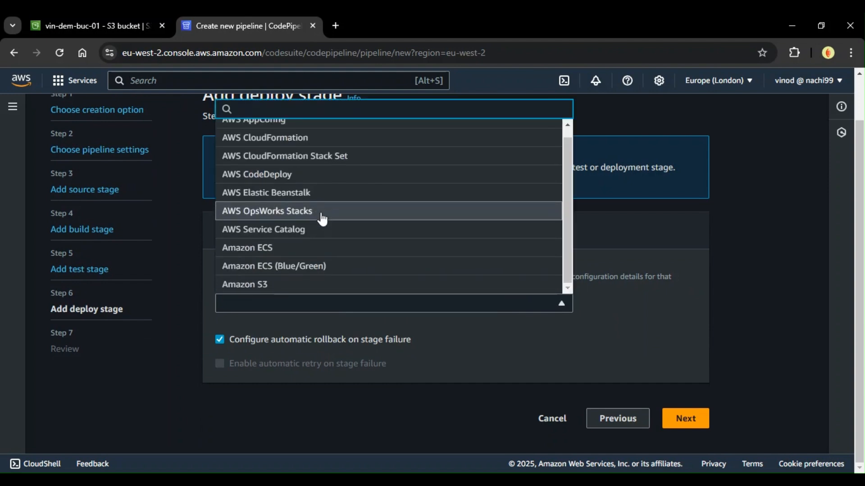
{"action": "left_click", "coordinate": [315, 290]}
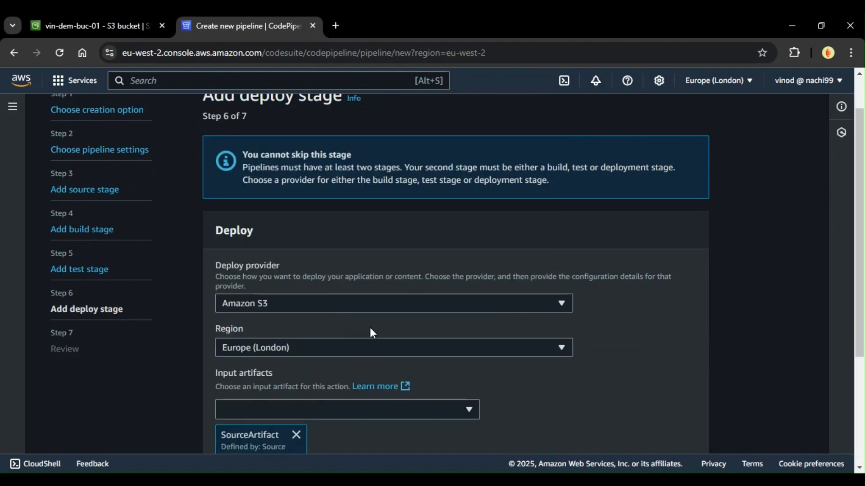
Step: Keep SourceArtifact as the deploy stage's input artifact and choose vin-dem-buc-01 as the target bucket
{"action": "scroll", "coordinate": [361, 327], "scroll_direction": "down", "scroll_amount": 1}
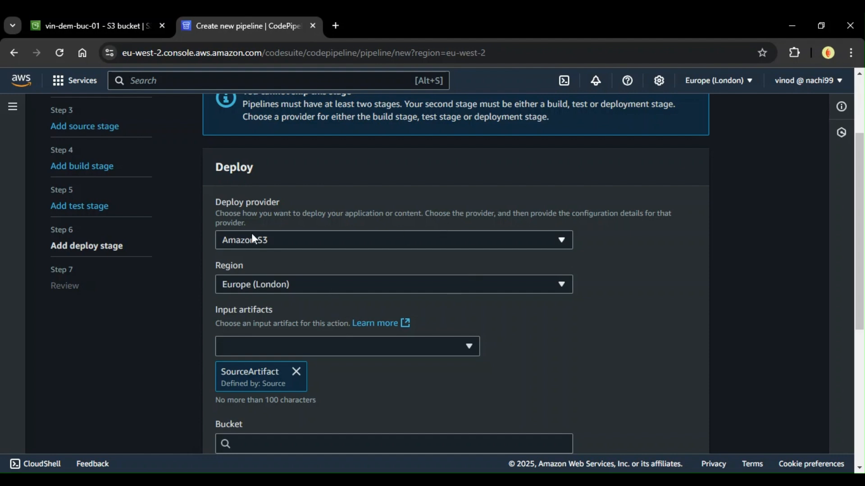
{"action": "scroll", "coordinate": [280, 310], "scroll_direction": "down", "scroll_amount": 1}
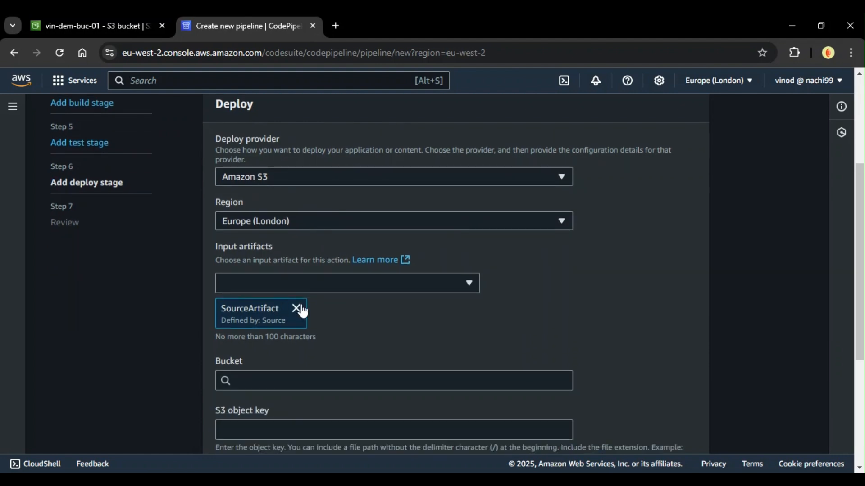
{"action": "left_click", "coordinate": [307, 283]}
{"action": "left_click", "coordinate": [306, 283]}
{"action": "scroll", "coordinate": [306, 284], "scroll_direction": "down", "scroll_amount": 1}
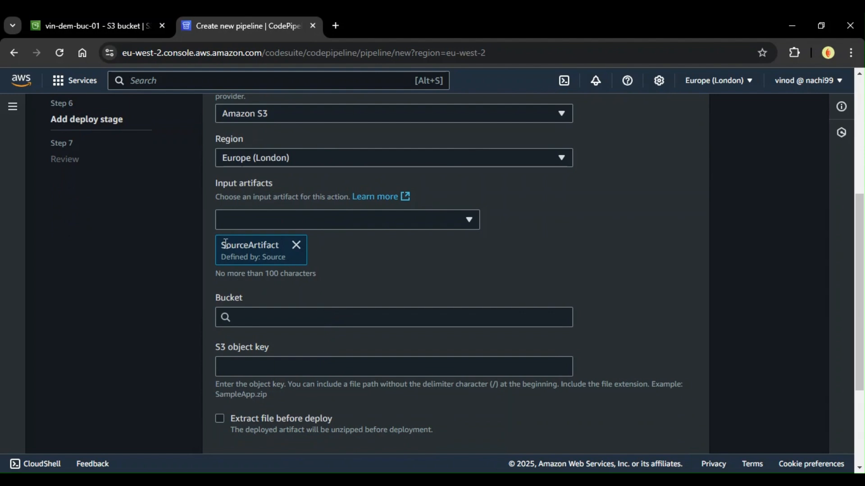
{"action": "left_click_drag", "start_coordinate": [223, 245], "coordinate": [273, 253]}
{"action": "left_click", "coordinate": [293, 280]}
{"action": "scroll", "coordinate": [301, 279], "scroll_direction": "down", "scroll_amount": 2}
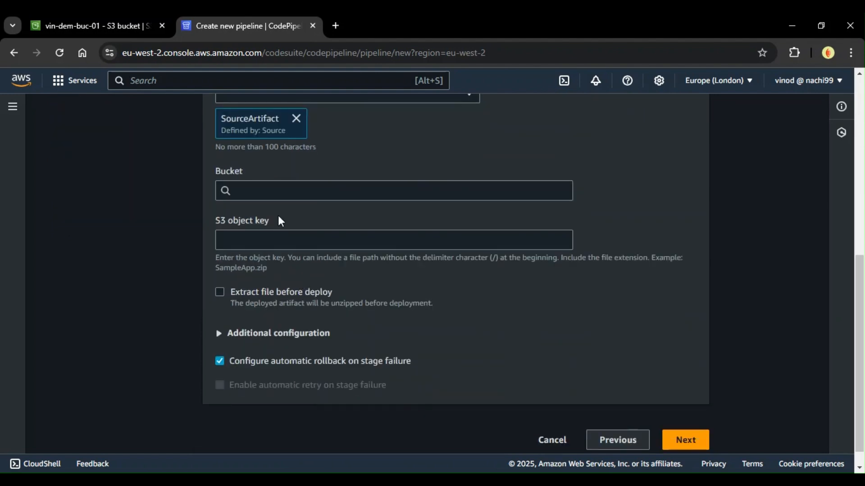
{"action": "left_click", "coordinate": [265, 190]}
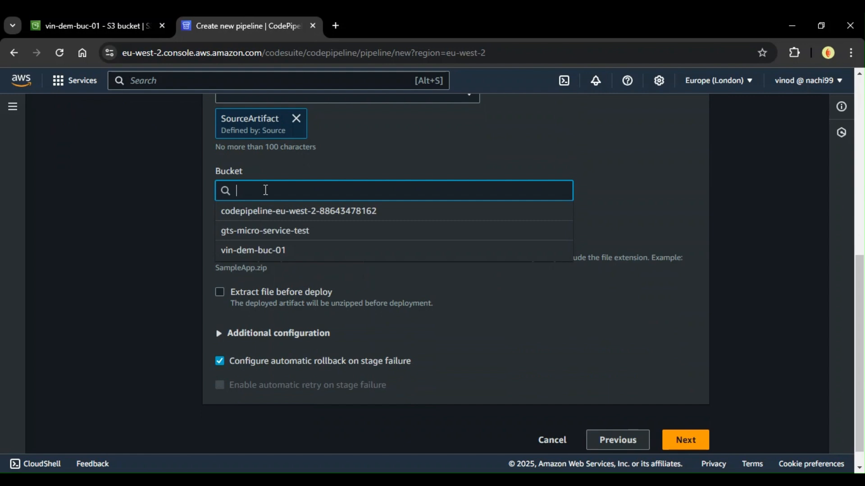
{"action": "left_click", "coordinate": [259, 251]}
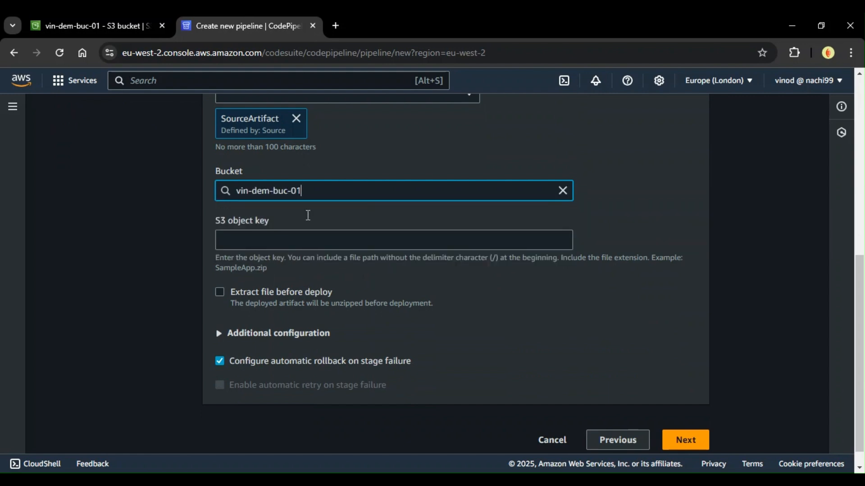
Step: Enable extracting the file before deploy, leave the deployment path empty and proceed to the review
{"action": "scroll", "coordinate": [301, 280], "scroll_direction": "down", "scroll_amount": 1}
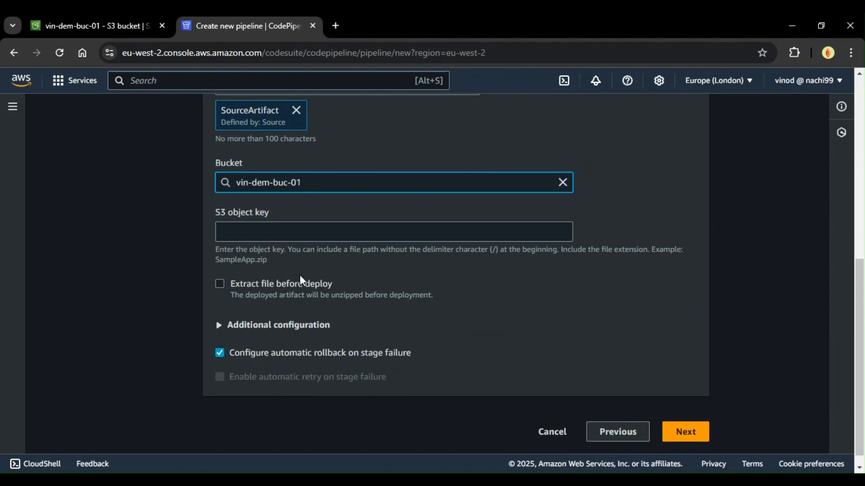
{"action": "scroll", "coordinate": [300, 276], "scroll_direction": "down", "scroll_amount": 1}
{"action": "left_click", "coordinate": [267, 220]}
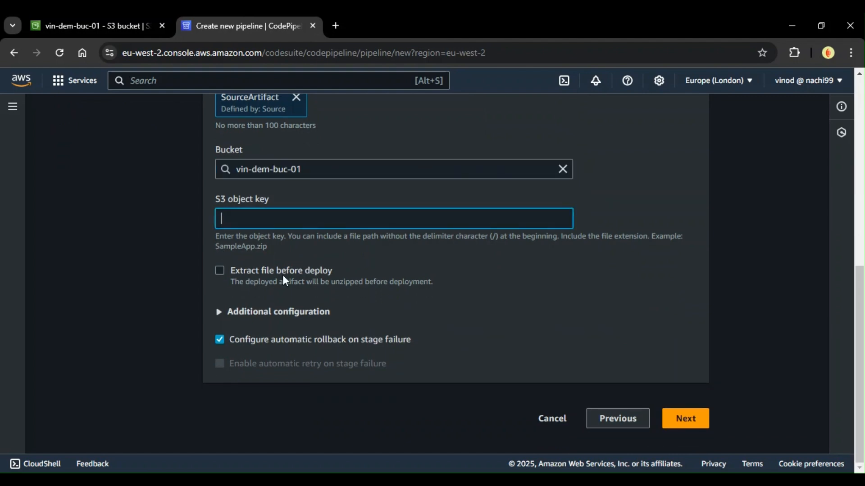
{"action": "left_click", "coordinate": [274, 274]}
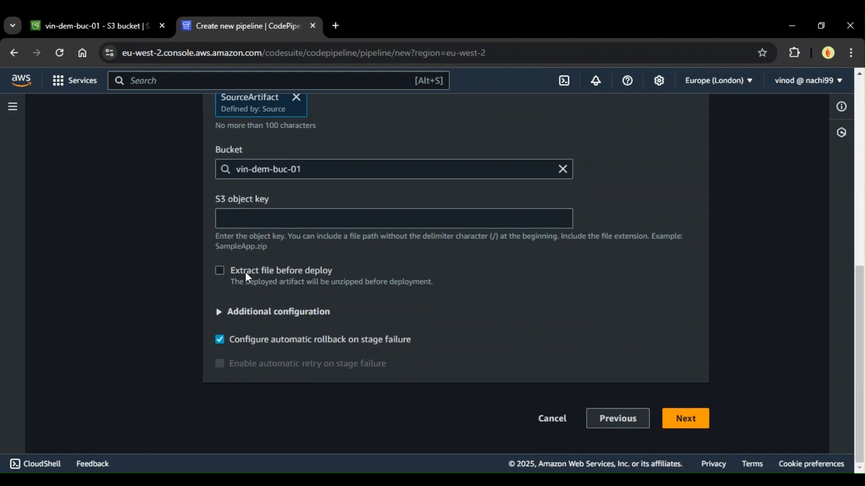
{"action": "left_click", "coordinate": [246, 272]}
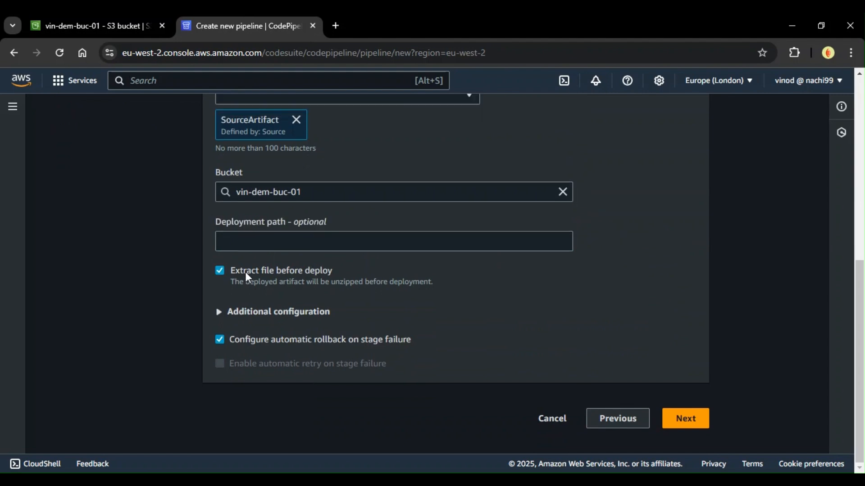
{"action": "left_click", "coordinate": [685, 418]}
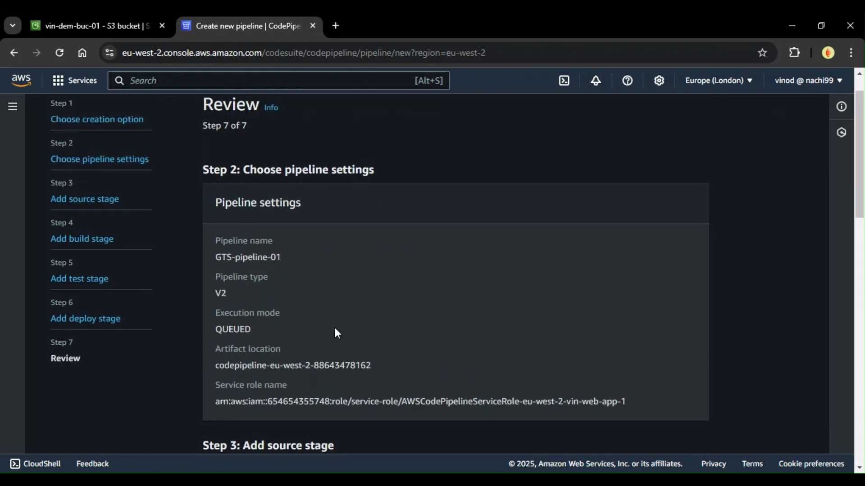
Step: Review the summarized pipeline settings and stages, and create the pipeline
{"action": "scroll", "coordinate": [370, 351], "scroll_direction": "down", "scroll_amount": 10}
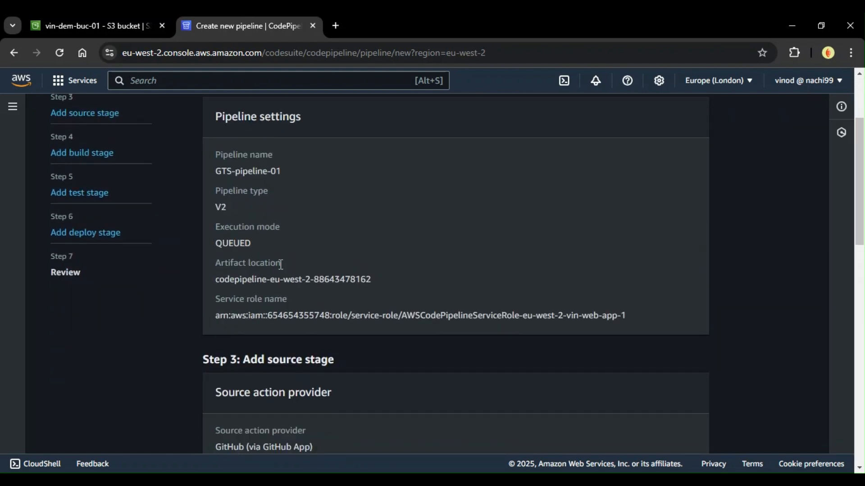
{"action": "scroll", "coordinate": [331, 298], "scroll_direction": "down", "scroll_amount": 6}
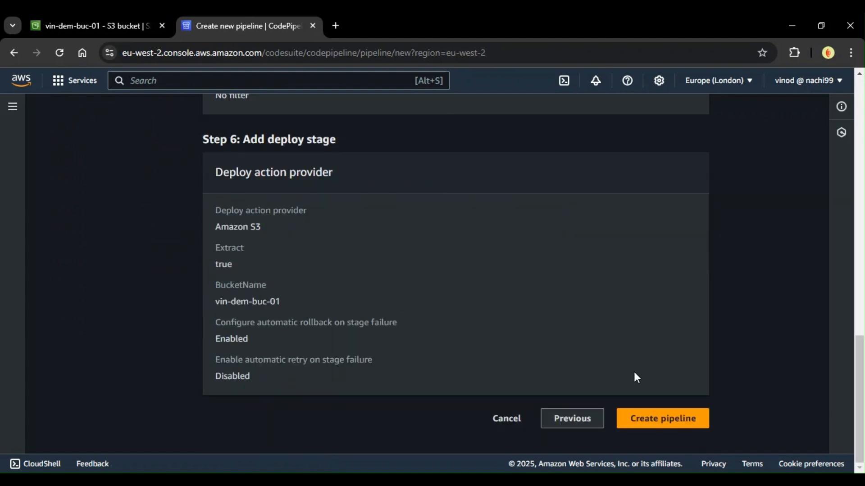
{"action": "left_click", "coordinate": [657, 420]}
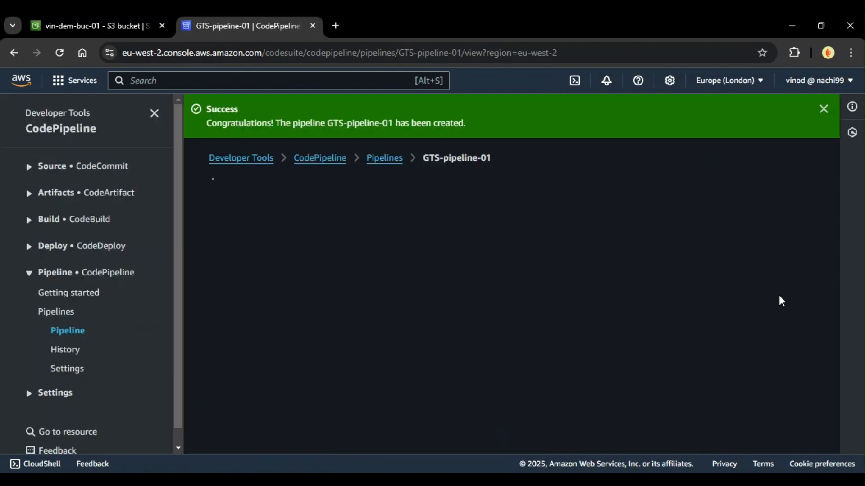
Step: Check the execution status of the Source and Deploy stages of GTS-pipeline-01
{"action": "scroll", "coordinate": [638, 351], "scroll_direction": "down", "scroll_amount": 1}
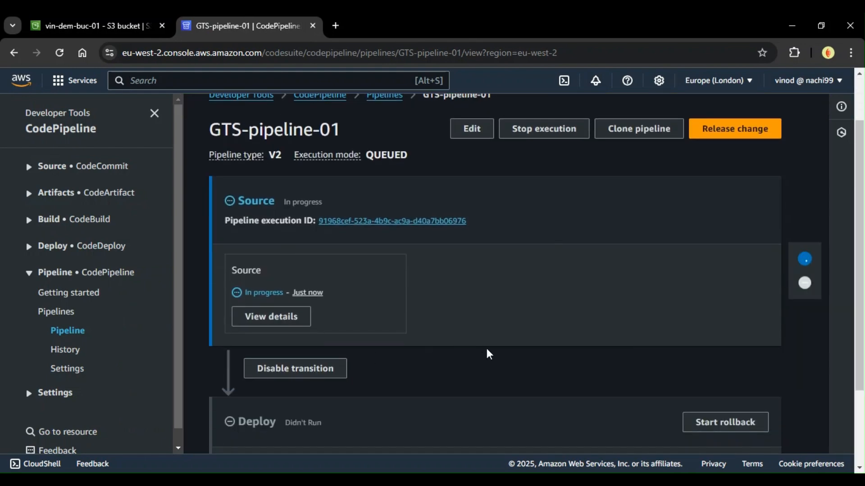
{"action": "scroll", "coordinate": [484, 355], "scroll_direction": "down", "scroll_amount": 1}
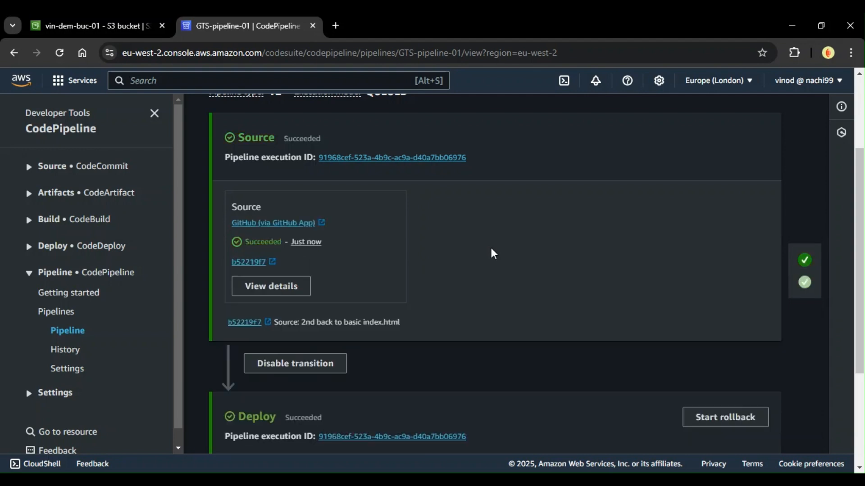
{"action": "scroll", "coordinate": [456, 230], "scroll_direction": "up", "scroll_amount": 1}
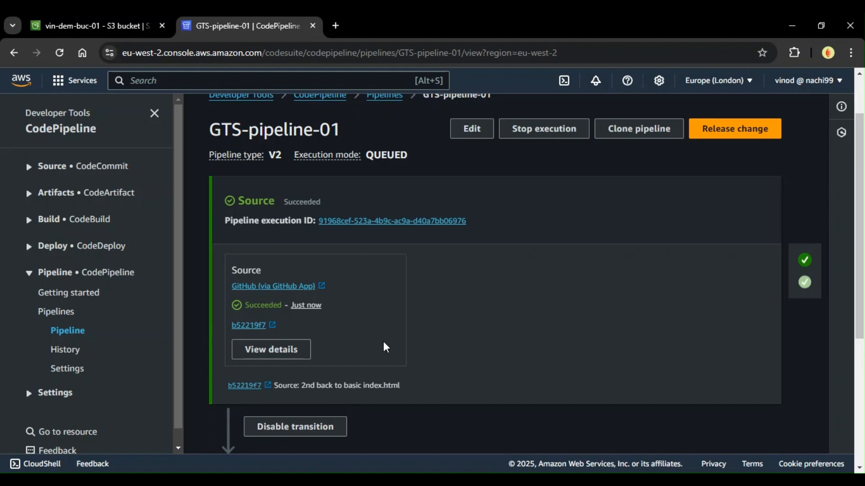
{"action": "scroll", "coordinate": [382, 329], "scroll_direction": "down", "scroll_amount": 3}
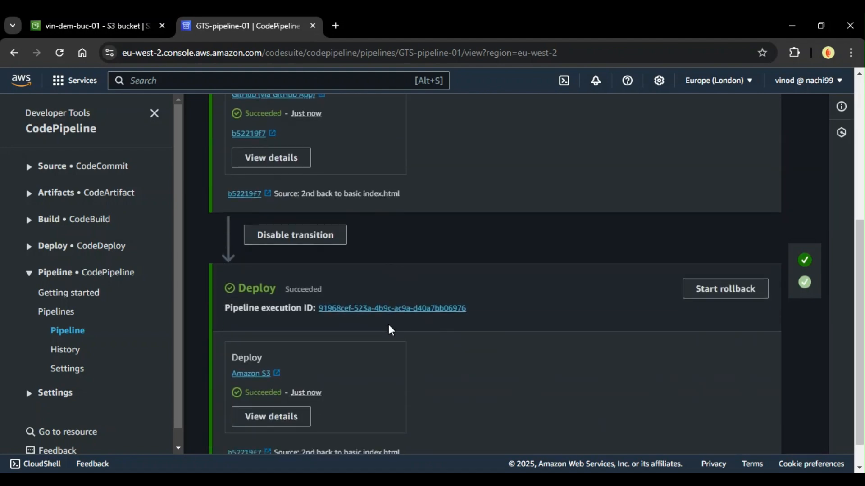
{"action": "scroll", "coordinate": [391, 330], "scroll_direction": "up", "scroll_amount": 5}
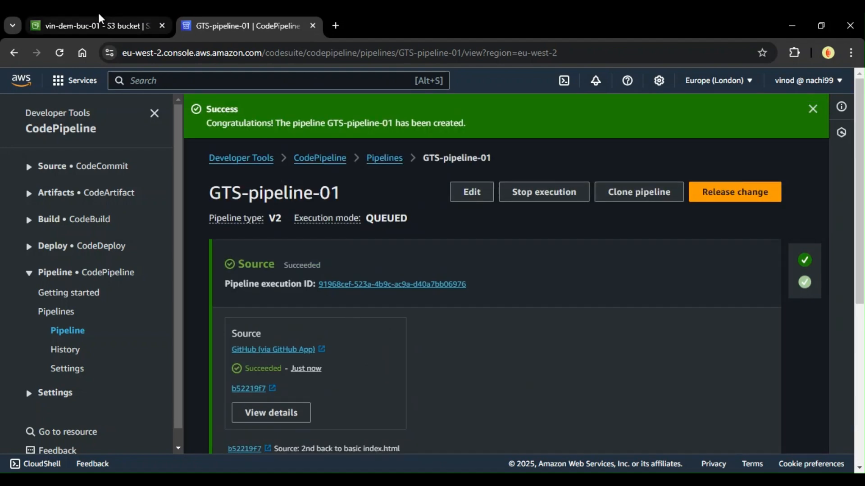
Step: Return to the vin-dem-buc-01 bucket, clear the leftover service search and refresh the object list to check the deployed files
{"action": "left_click", "coordinate": [99, 13]}
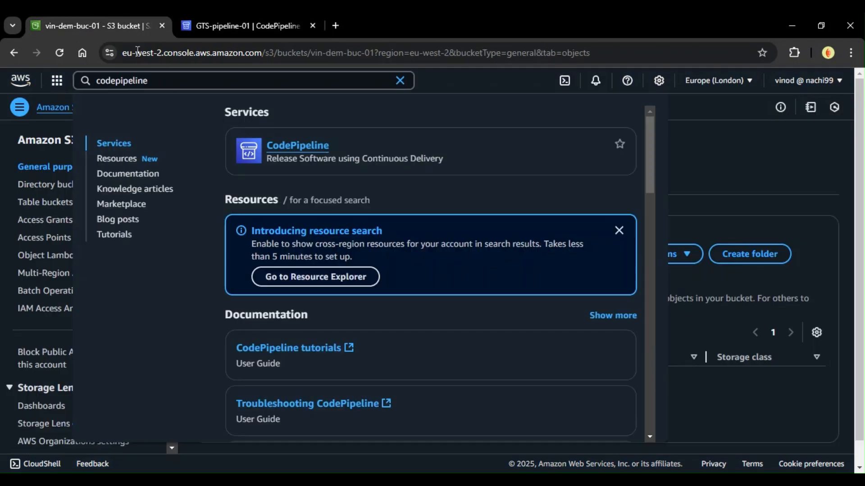
{"action": "left_click", "coordinate": [400, 81]}
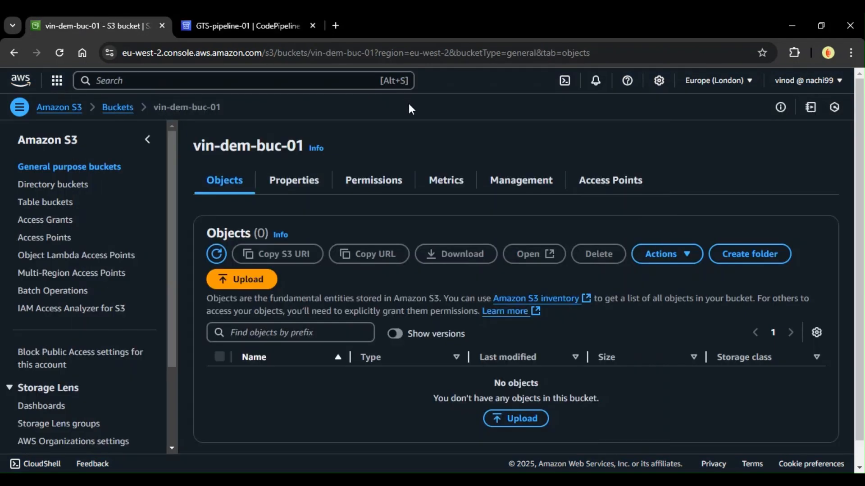
{"action": "left_click", "coordinate": [215, 254]}
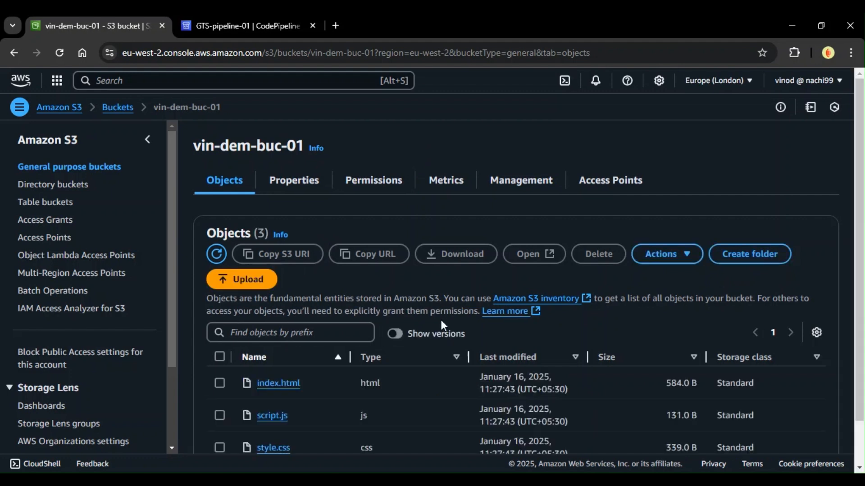
{"action": "scroll", "coordinate": [368, 279], "scroll_direction": "down", "scroll_amount": 2}
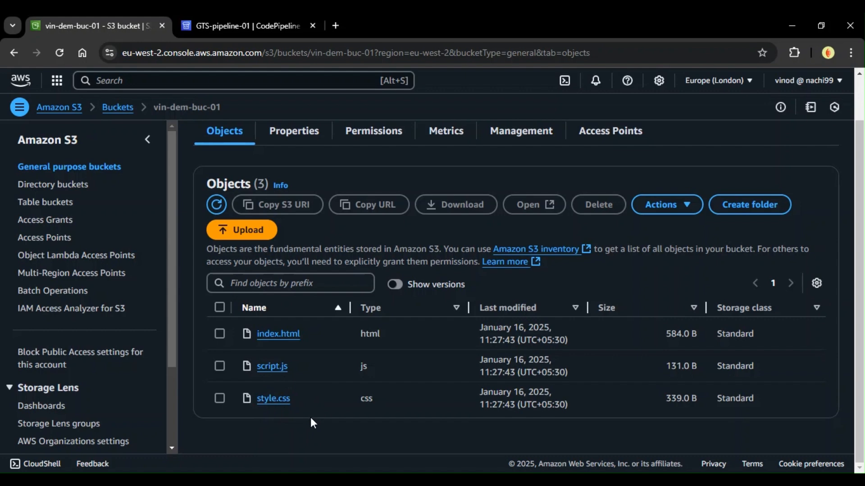
{"action": "scroll", "coordinate": [311, 419], "scroll_direction": "up", "scroll_amount": 2}
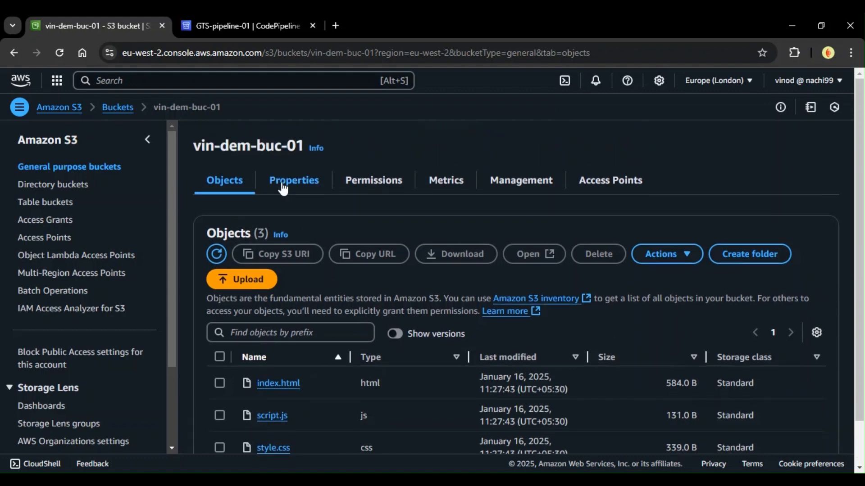
Step: Open the bucket website endpoint from the static website hosting properties and test the page's Click Me button
{"action": "left_click", "coordinate": [283, 189]}
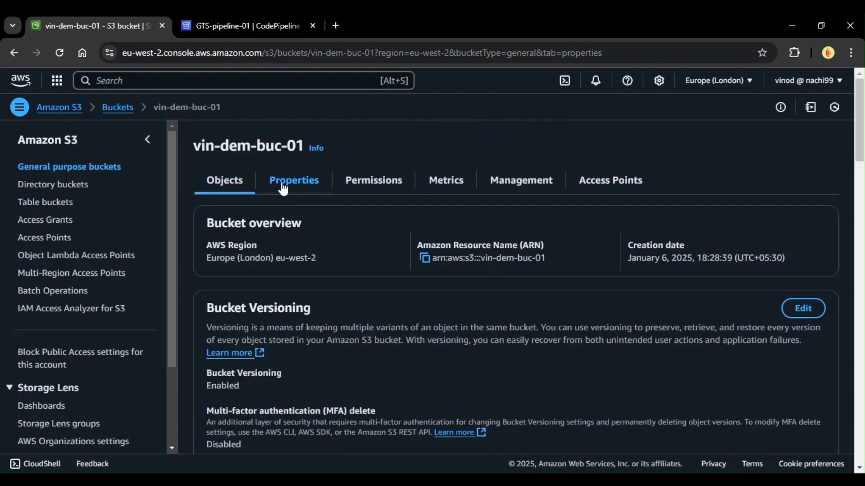
{"action": "scroll", "coordinate": [295, 225], "scroll_direction": "down", "scroll_amount": 12}
{"action": "scroll", "coordinate": [294, 225], "scroll_direction": "down", "scroll_amount": 10}
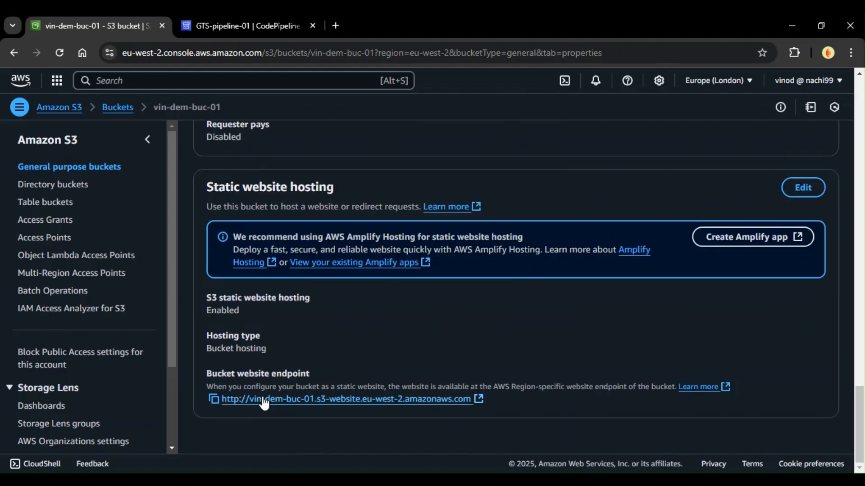
{"action": "left_click", "coordinate": [264, 401]}
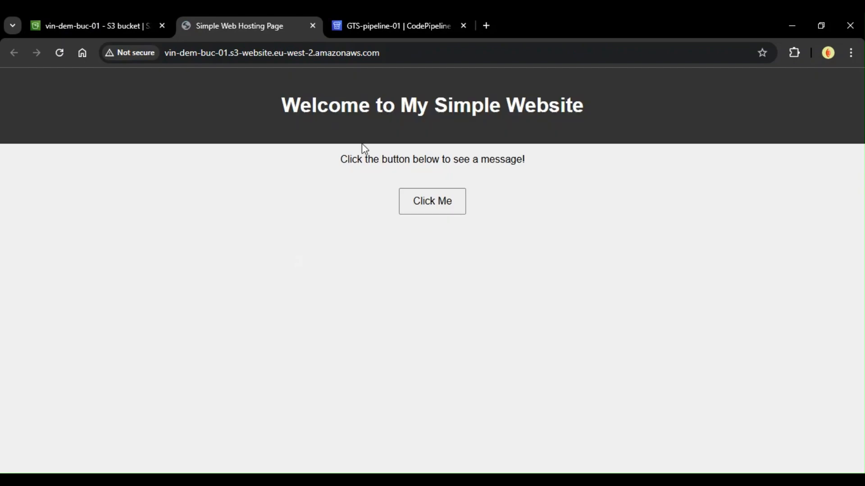
{"action": "left_click", "coordinate": [438, 203]}
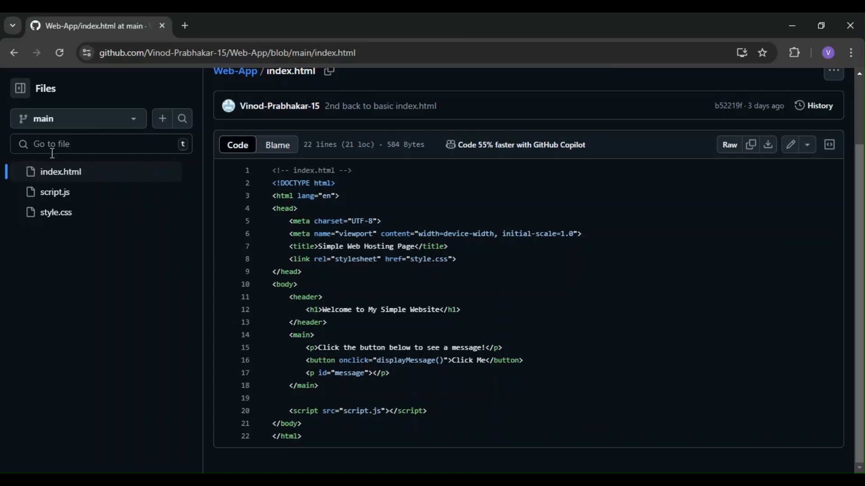
Step: Switch to GitHub, edit index.html in the Web-App repository and append " UPDATE!" to the paragraph above the button
{"action": "left_click", "coordinate": [331, 196]}
{"action": "left_click", "coordinate": [791, 145]}
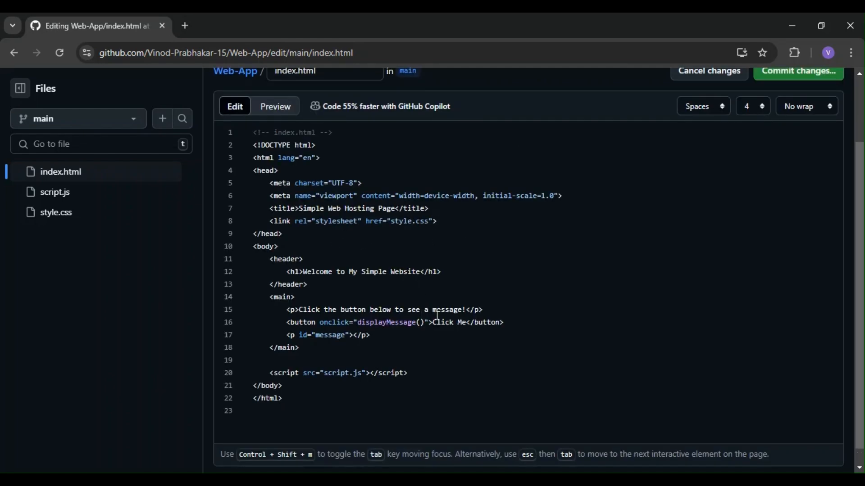
{"action": "left_click", "coordinate": [467, 310]}
{"action": "type", "text": "UPDATE!"}
{"action": "left_click_drag", "start_coordinate": [468, 310], "coordinate": [502, 311]}
{"action": "key", "text": "ctrl+c"}
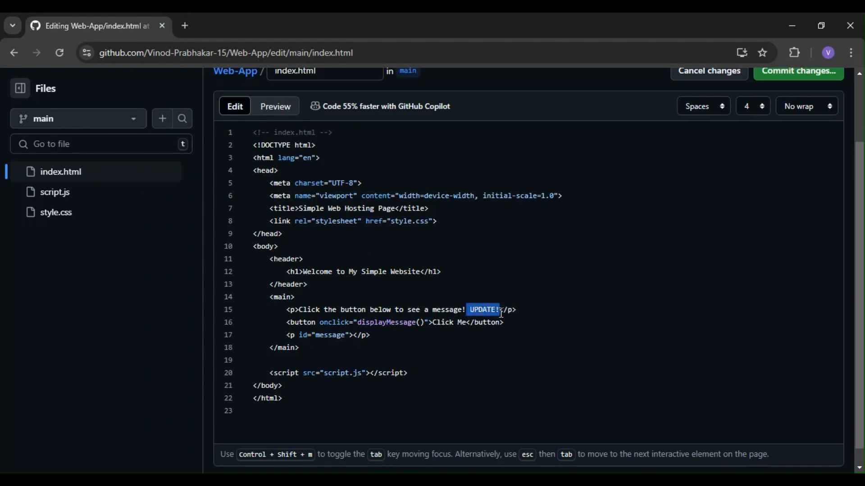
Step: Append " UPDATE!" to the end of the h1 heading "Welcome to My Simple Website" in index.html
{"action": "left_click", "coordinate": [422, 271]}
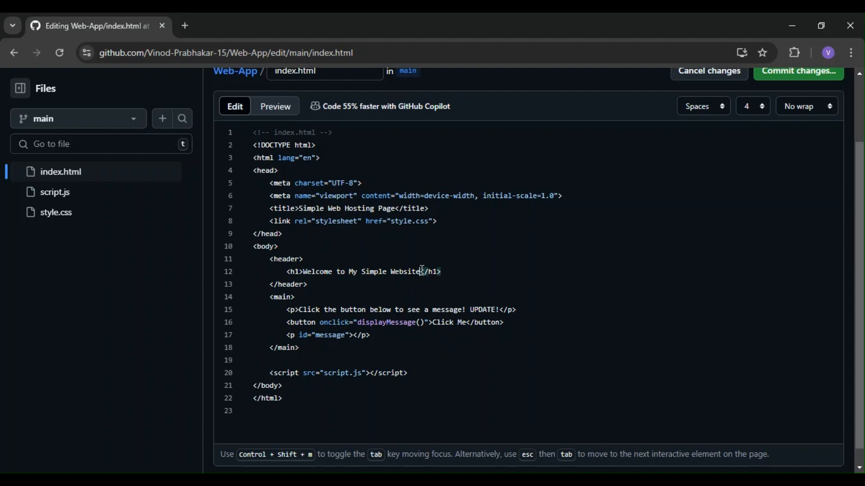
{"action": "key", "text": "ctrl+v"}
Step: Commit the index.html changes directly to the main branch with the message "Update demo index.html" and review the committed code
{"action": "scroll", "coordinate": [675, 189], "scroll_direction": "up", "scroll_amount": 2}
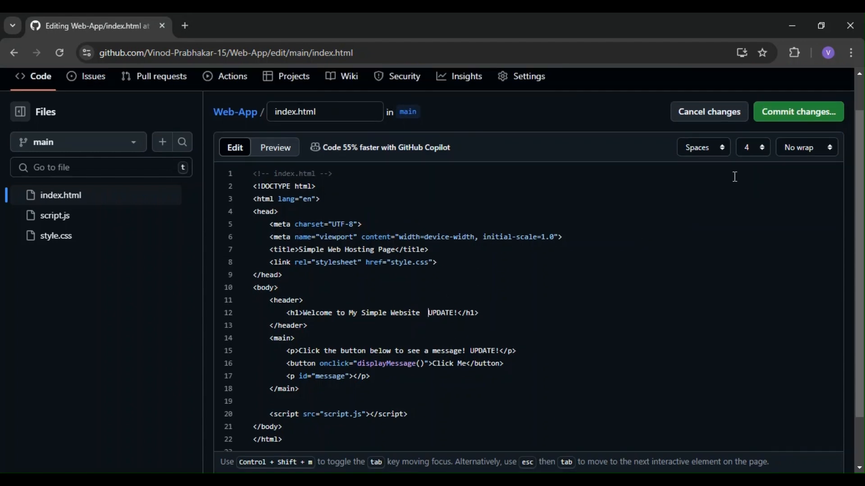
{"action": "left_click", "coordinate": [795, 142]}
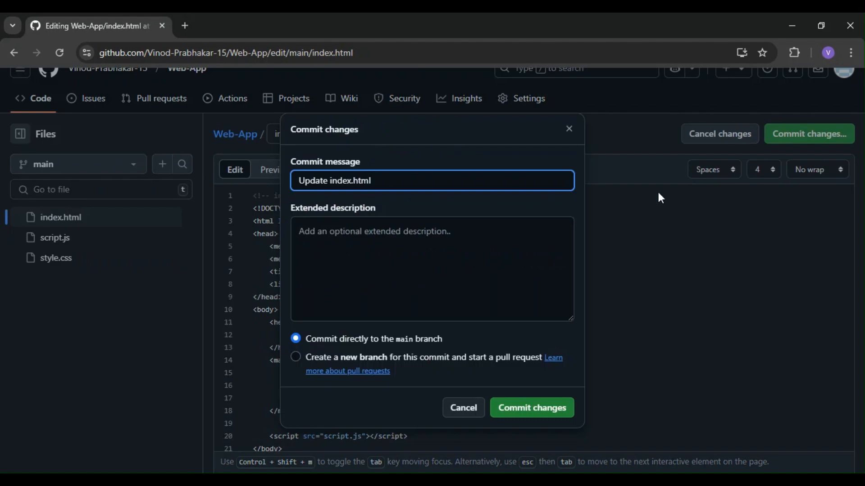
{"action": "left_click", "coordinate": [328, 180]}
{"action": "type", "text": "demo"}
{"action": "left_click", "coordinate": [548, 408]}
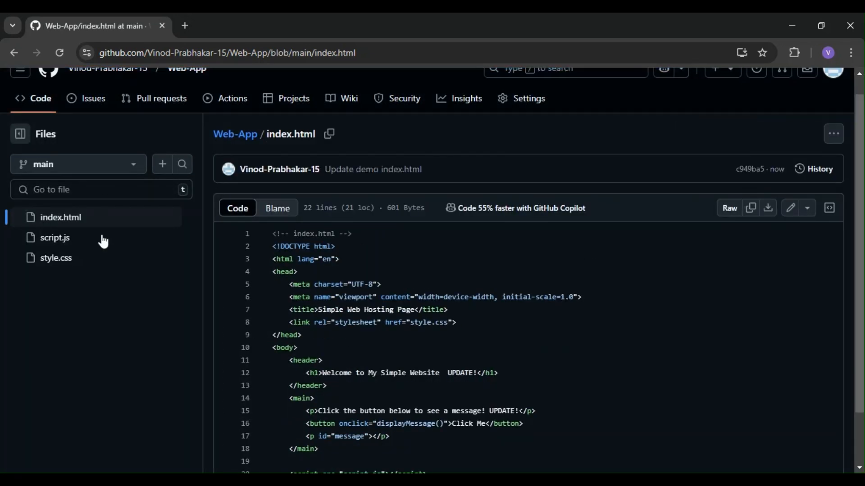
{"action": "scroll", "coordinate": [400, 296], "scroll_direction": "down", "scroll_amount": 2}
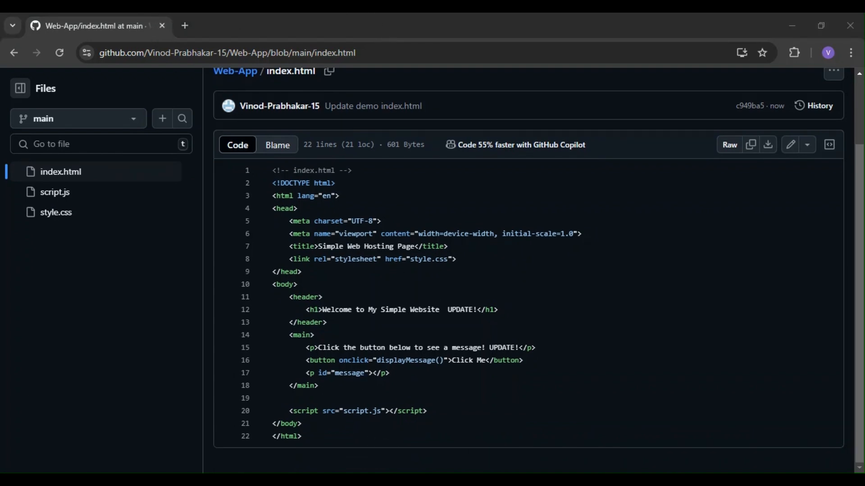
Step: Switch to the AWS console's GTS-pipeline-01 page and check the Source and Deploy stages for the new commit
{"action": "left_click", "coordinate": [521, 475]}
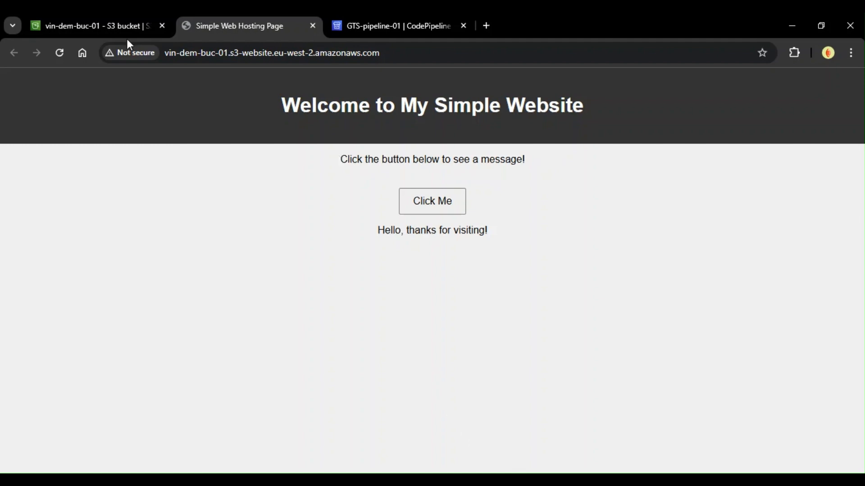
{"action": "left_click", "coordinate": [395, 14]}
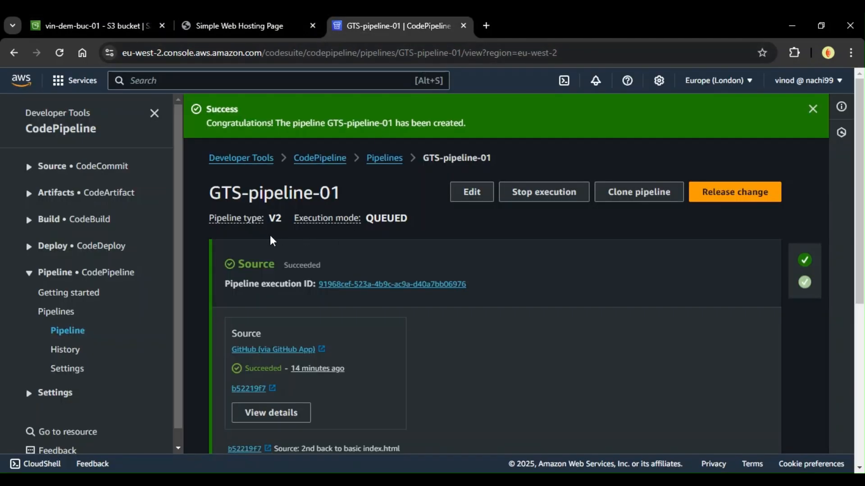
{"action": "scroll", "coordinate": [273, 242], "scroll_direction": "down", "scroll_amount": 3}
{"action": "scroll", "coordinate": [373, 233], "scroll_direction": "up", "scroll_amount": 2}
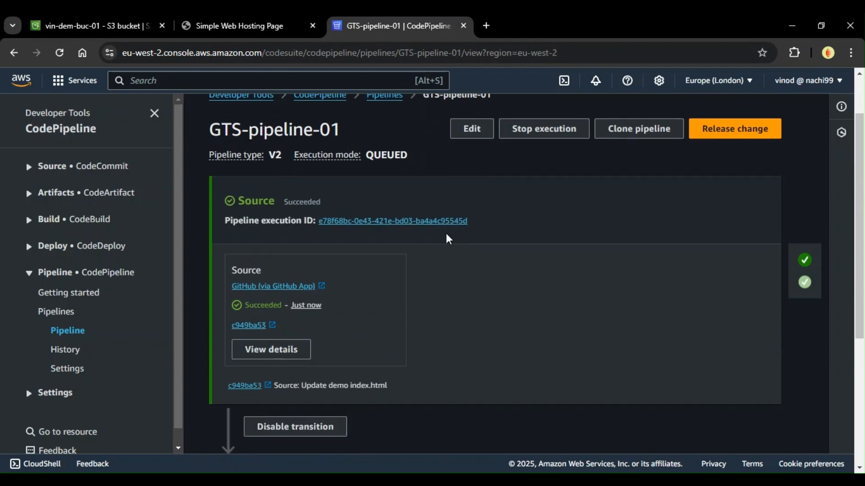
{"action": "scroll", "coordinate": [444, 241], "scroll_direction": "down", "scroll_amount": 4}
{"action": "scroll", "coordinate": [440, 244], "scroll_direction": "up", "scroll_amount": 4}
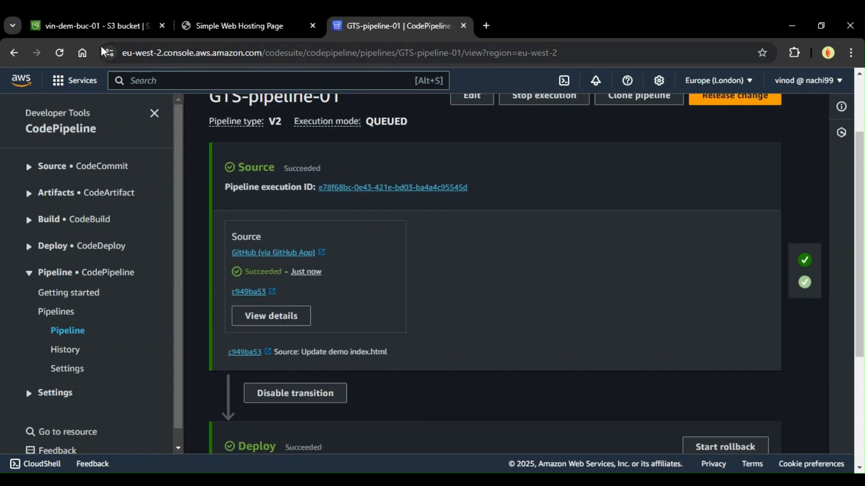
Step: Reload the hosted website, inspect the UPDATE! text in the heading and paragraph, and test the Click Me button
{"action": "left_click", "coordinate": [206, 19]}
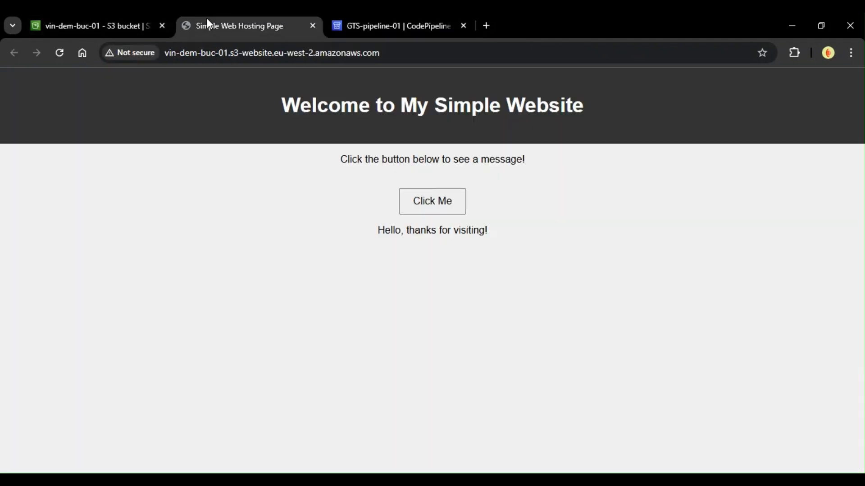
{"action": "left_click", "coordinate": [60, 53]}
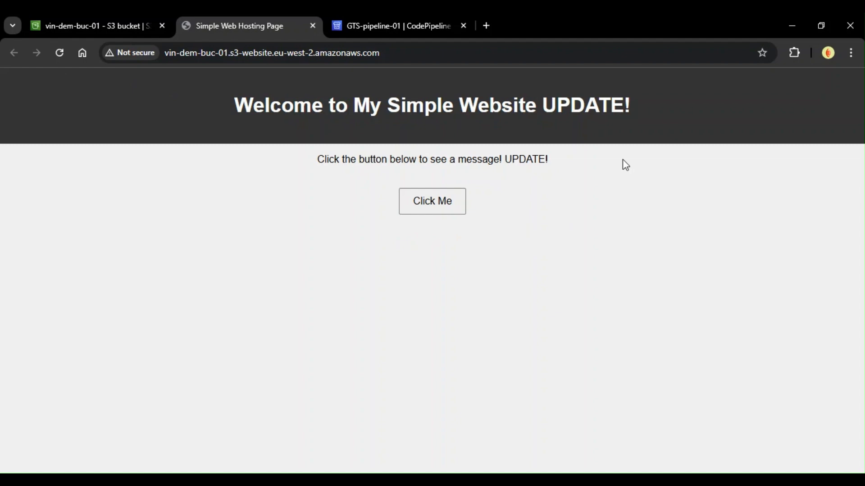
{"action": "left_click_drag", "start_coordinate": [543, 106], "coordinate": [617, 106]}
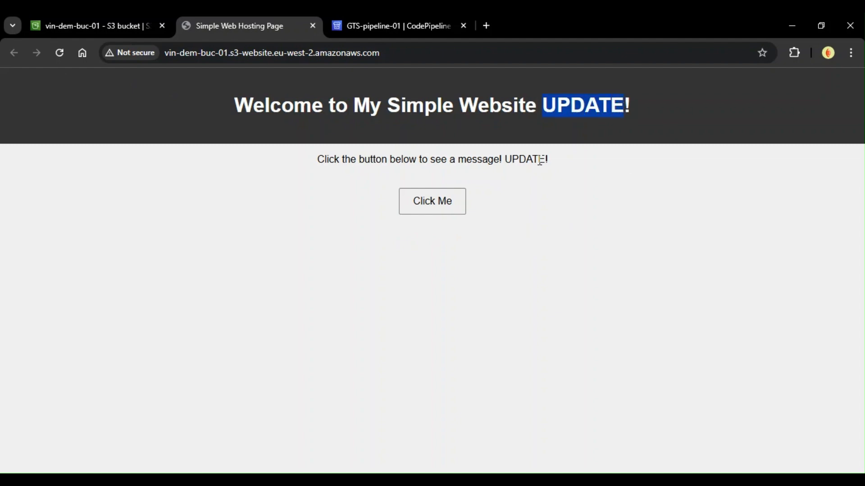
{"action": "left_click_drag", "start_coordinate": [506, 163], "coordinate": [551, 160]}
{"action": "left_click", "coordinate": [482, 209]}
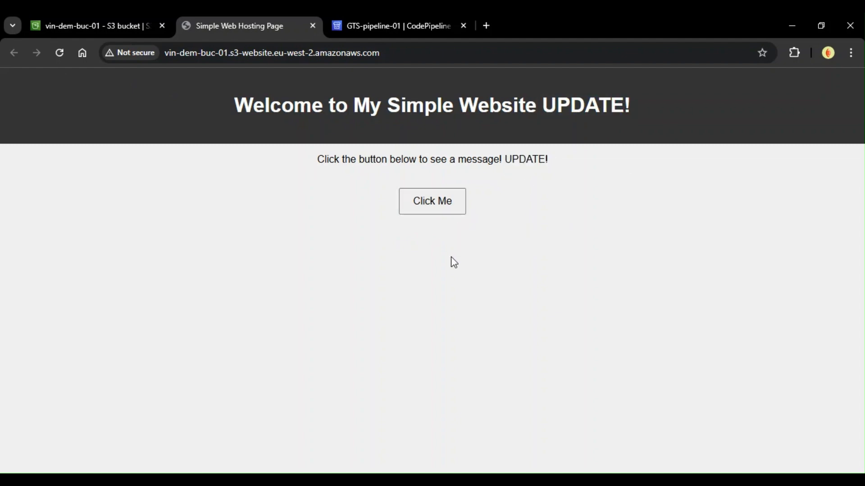
{"action": "left_click", "coordinate": [432, 212]}
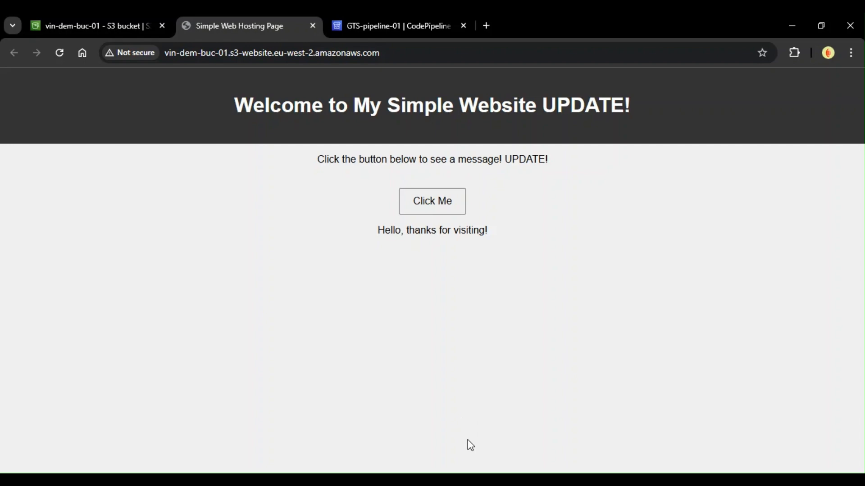
Step: Return to GTS-pipeline-01 and review its Source and Deploy stages once more
{"action": "left_click", "coordinate": [391, 26]}
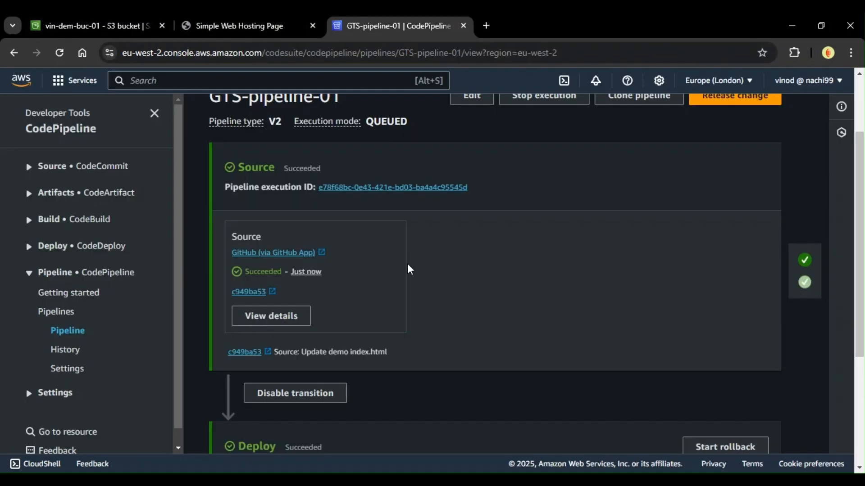
{"action": "scroll", "coordinate": [352, 282], "scroll_direction": "up", "scroll_amount": 3}
{"action": "scroll", "coordinate": [368, 292], "scroll_direction": "down", "scroll_amount": 3}
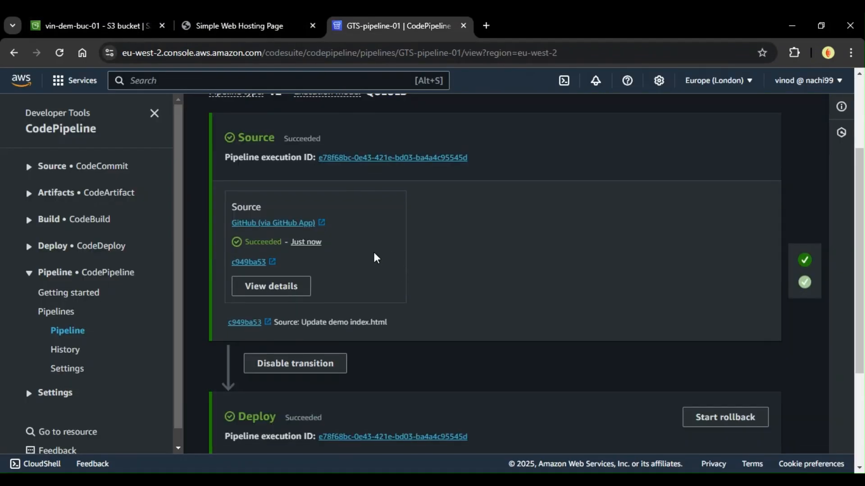
{"action": "scroll", "coordinate": [397, 311], "scroll_direction": "up", "scroll_amount": 2}
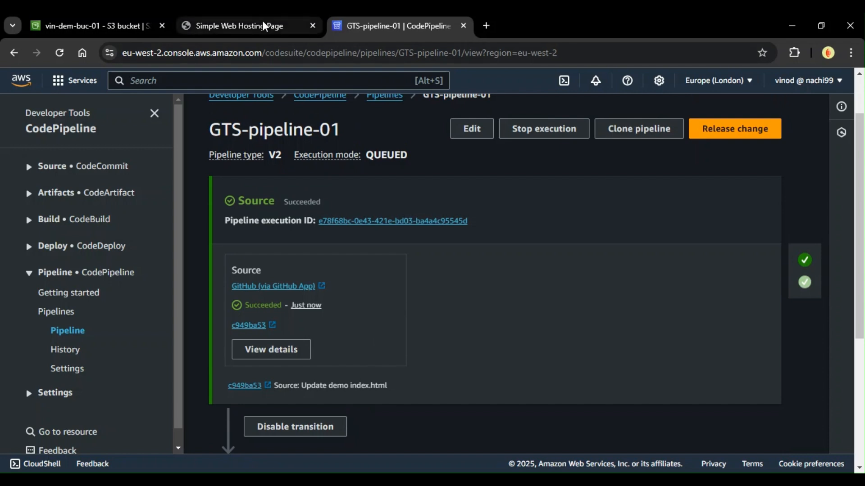
Step: Go back to the hosted website, reload it and test the Click Me button again
{"action": "left_click", "coordinate": [279, 27]}
{"action": "left_click", "coordinate": [59, 53]}
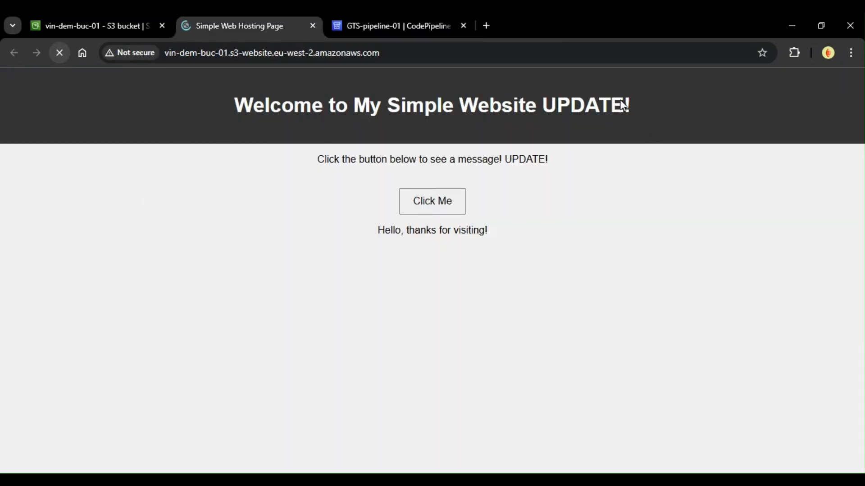
{"action": "left_click", "coordinate": [433, 210]}
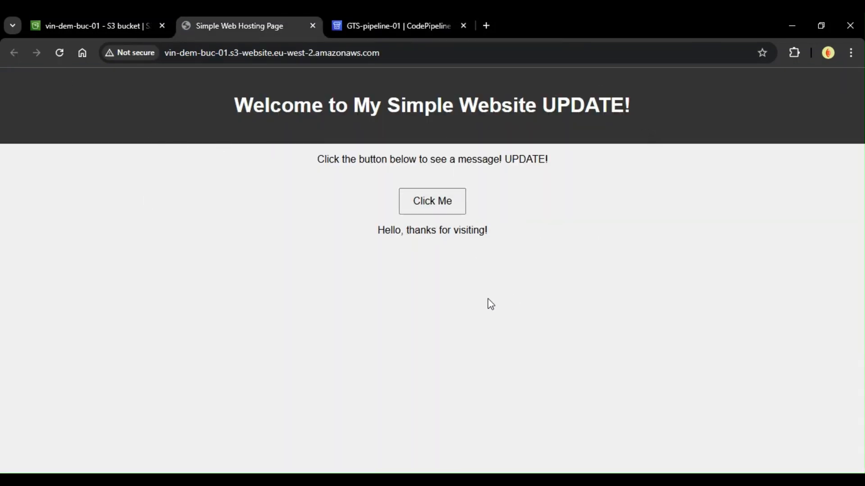